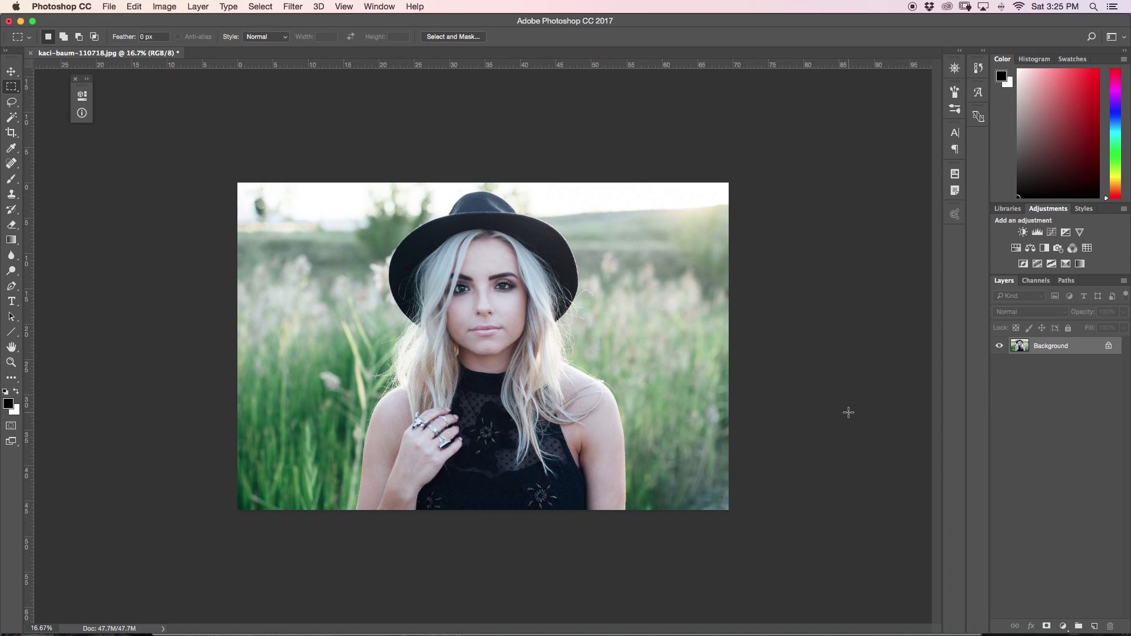
- Add a Selective Color adjustment layer above the Background, keeping Blacks as the color range
left_click(1080, 263)
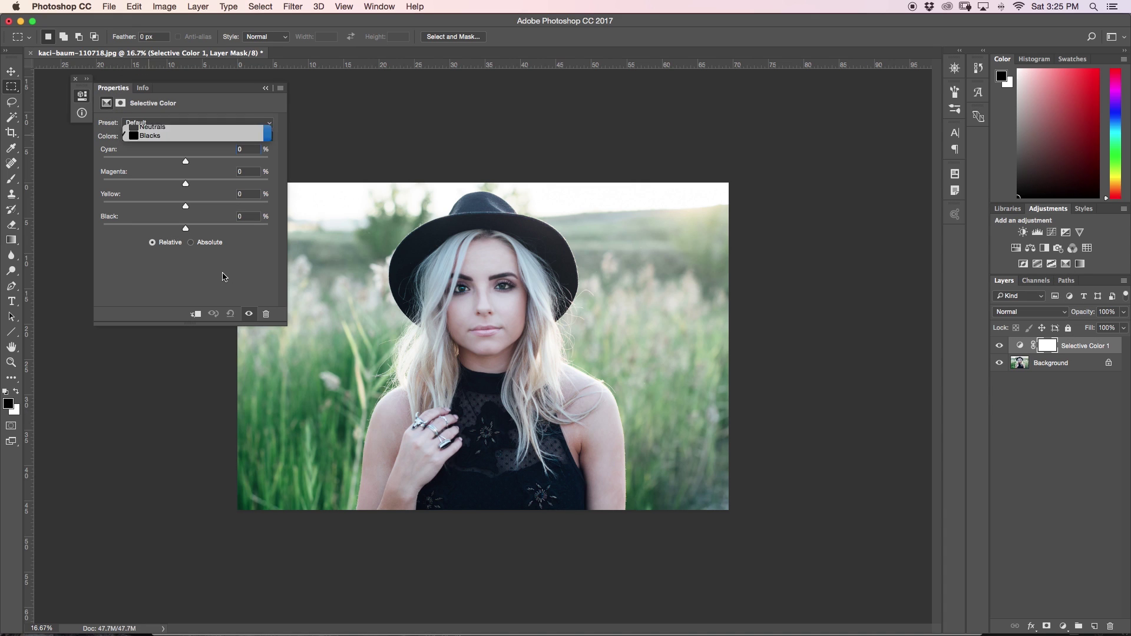
left_click(187, 138)
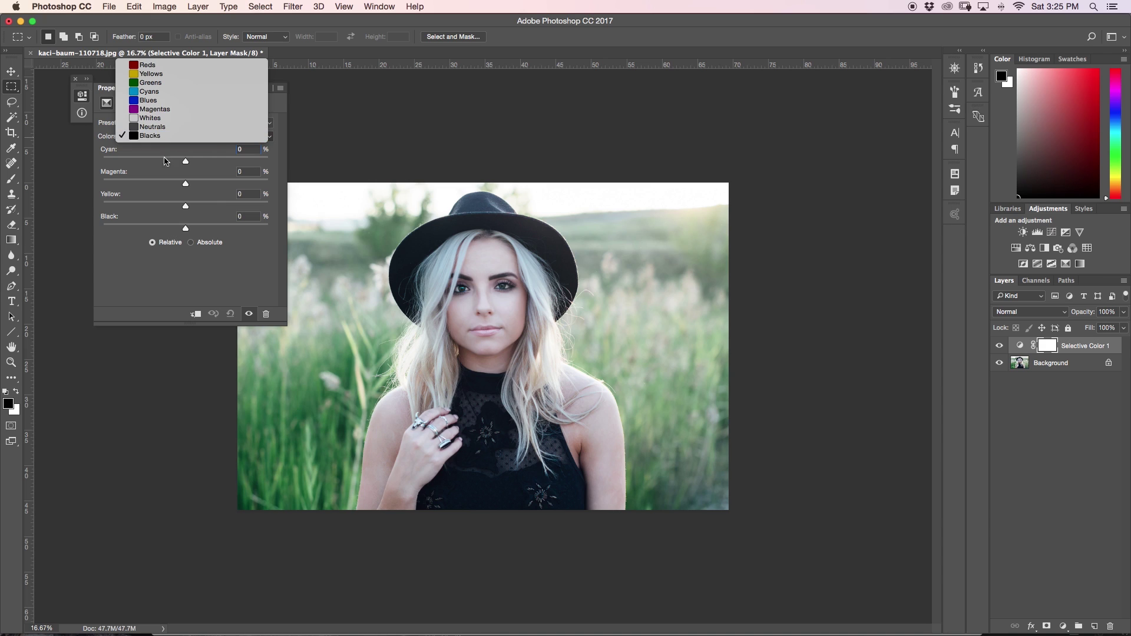
left_click(199, 197)
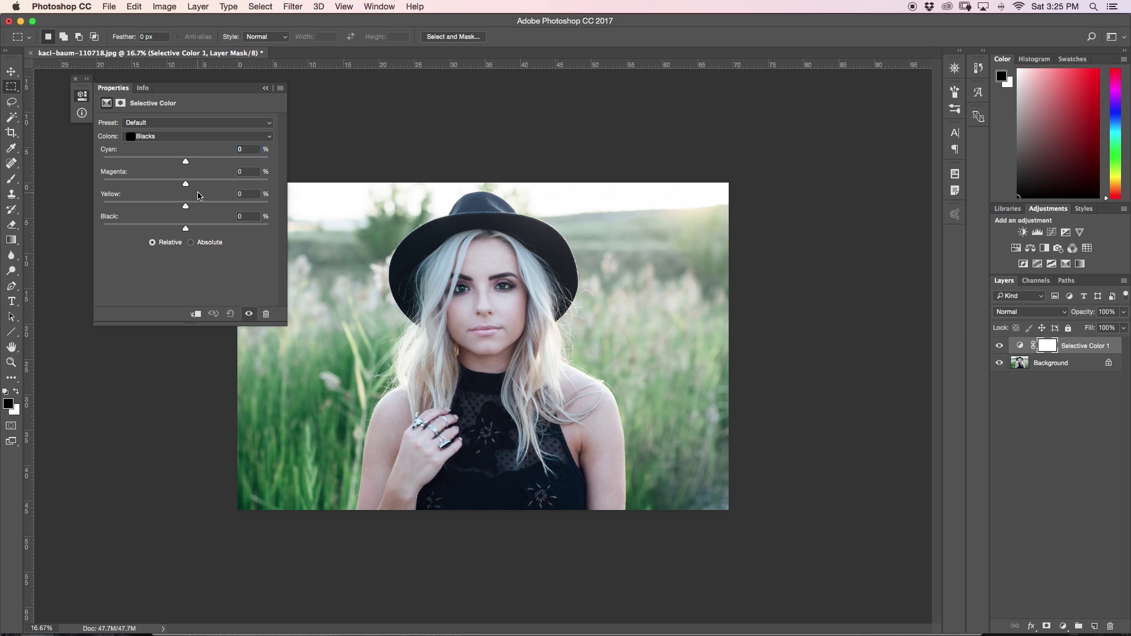
- Try a Yellow shift of -66% in the Blacks and -46% in the Neutrals, undoing each one
left_click_drag(187, 206, 131, 206)
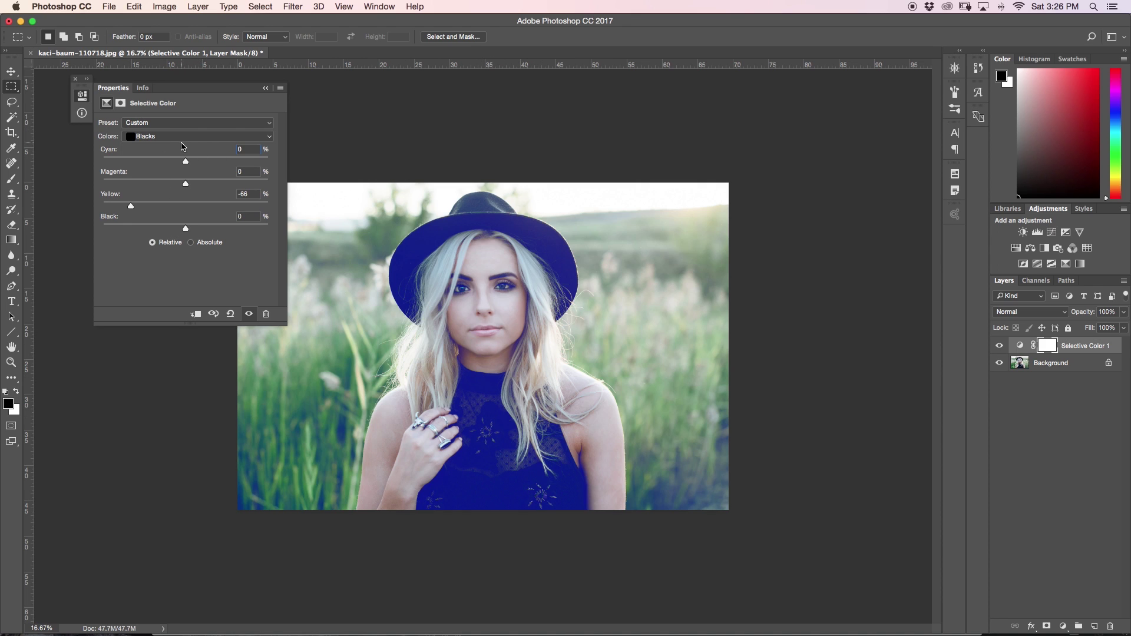
key("super+z")
left_click(163, 136)
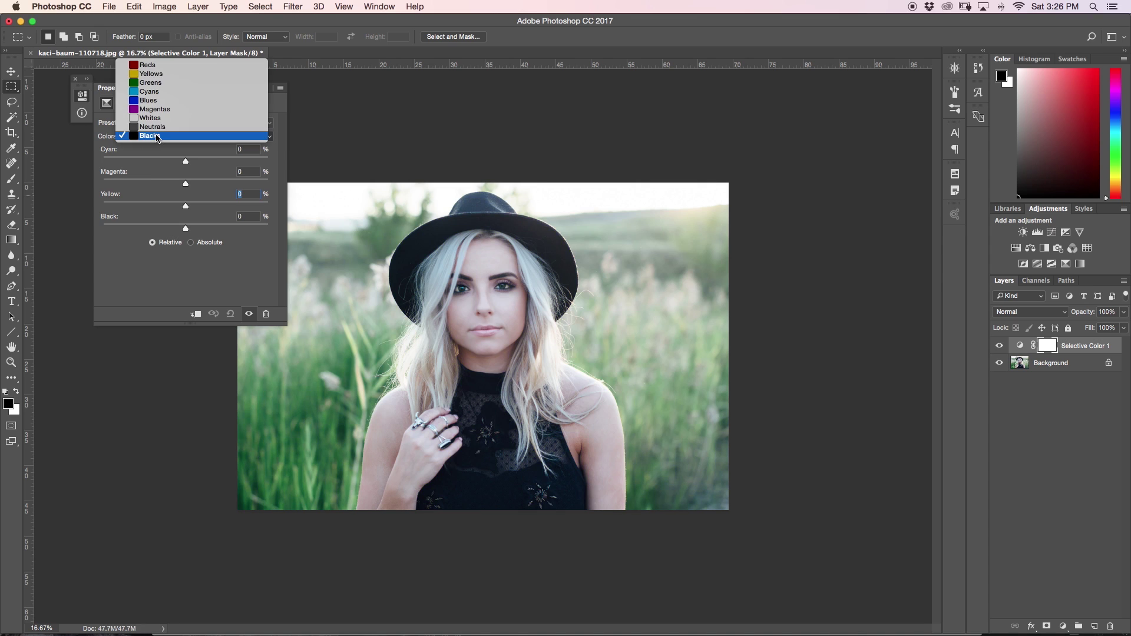
left_click(163, 127)
left_click_drag(185, 206, 147, 207)
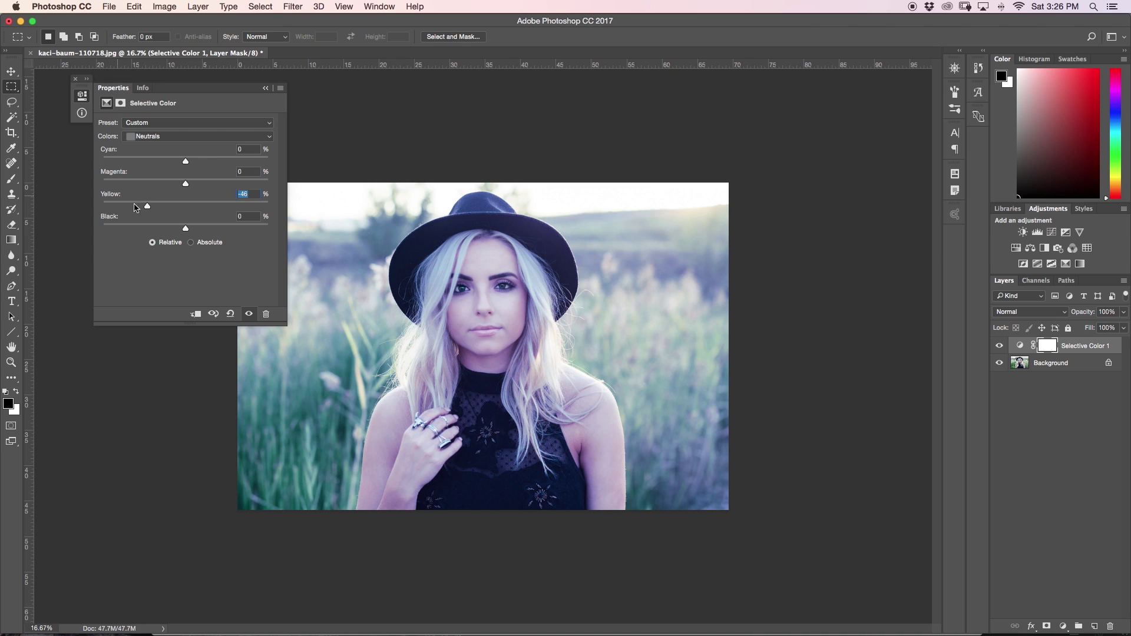
key("super+z")
- Return to the Blacks range, try a reduced Yellow amount and reset it to 0%
left_click(167, 139)
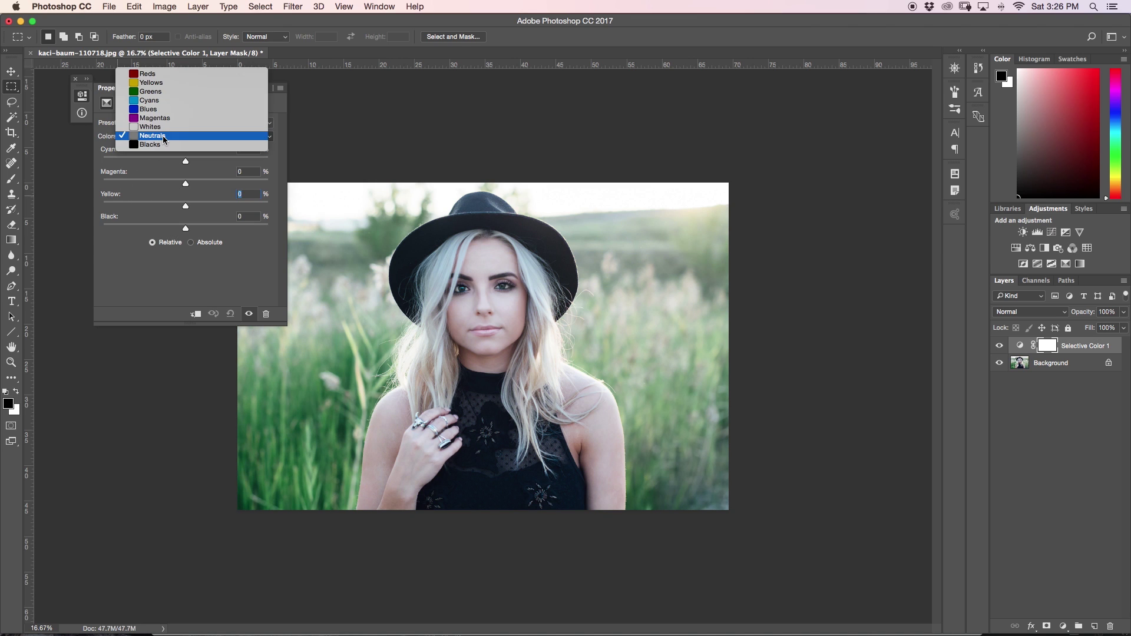
left_click(165, 145)
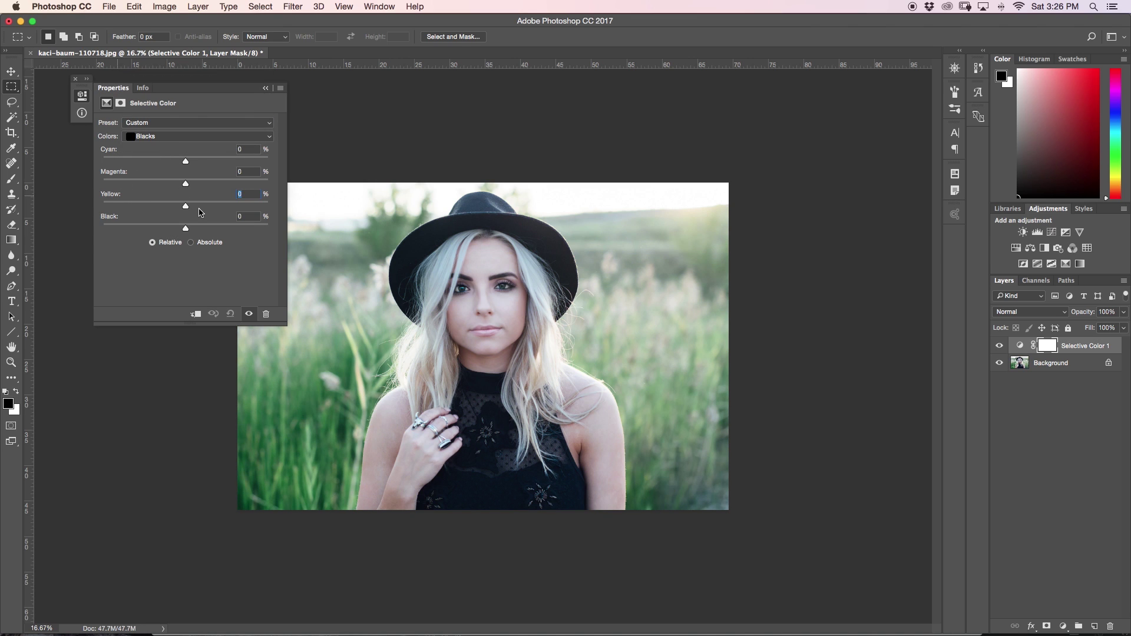
left_click_drag(185, 206, 160, 207)
type("0")
key("Return")
- Apply the merged RGB image to the Selective Color layer mask with Normal blending at 100% opacity, and inspect the mask by itself
left_click(155, 6)
left_click(321, 129)
left_click(164, 7)
left_click(182, 182)
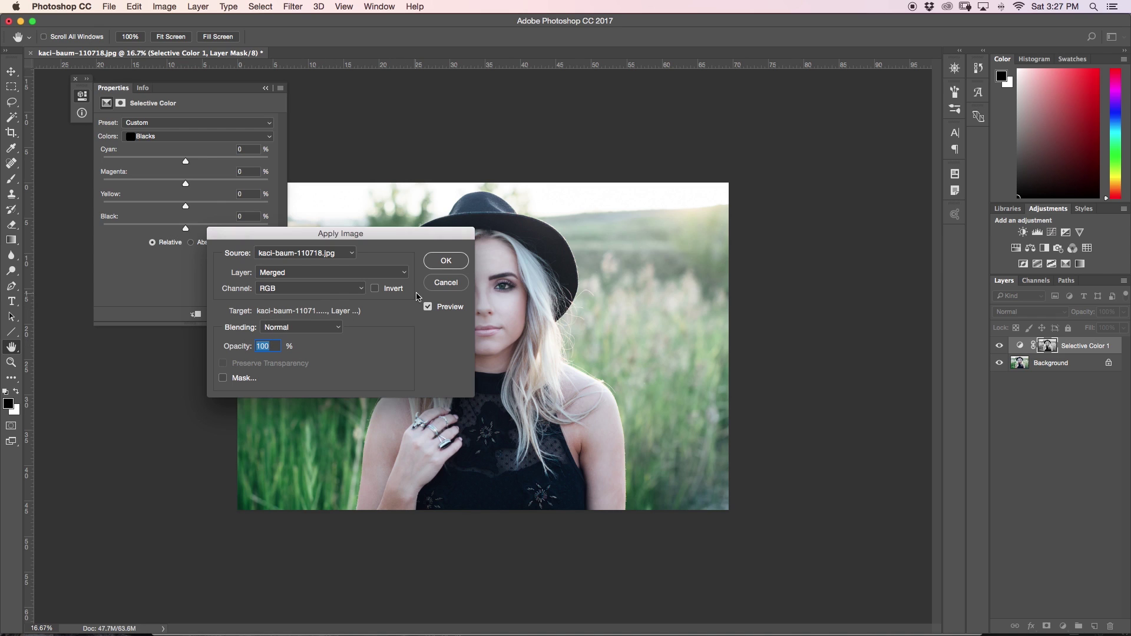
left_click(445, 260)
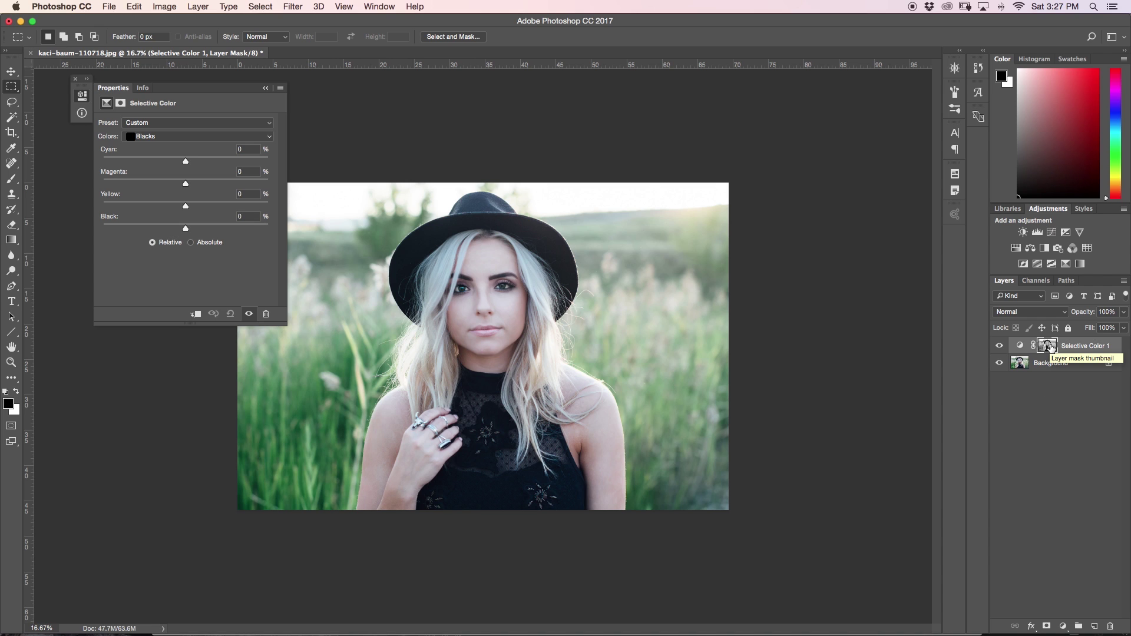
left_click(1048, 345, "alt")
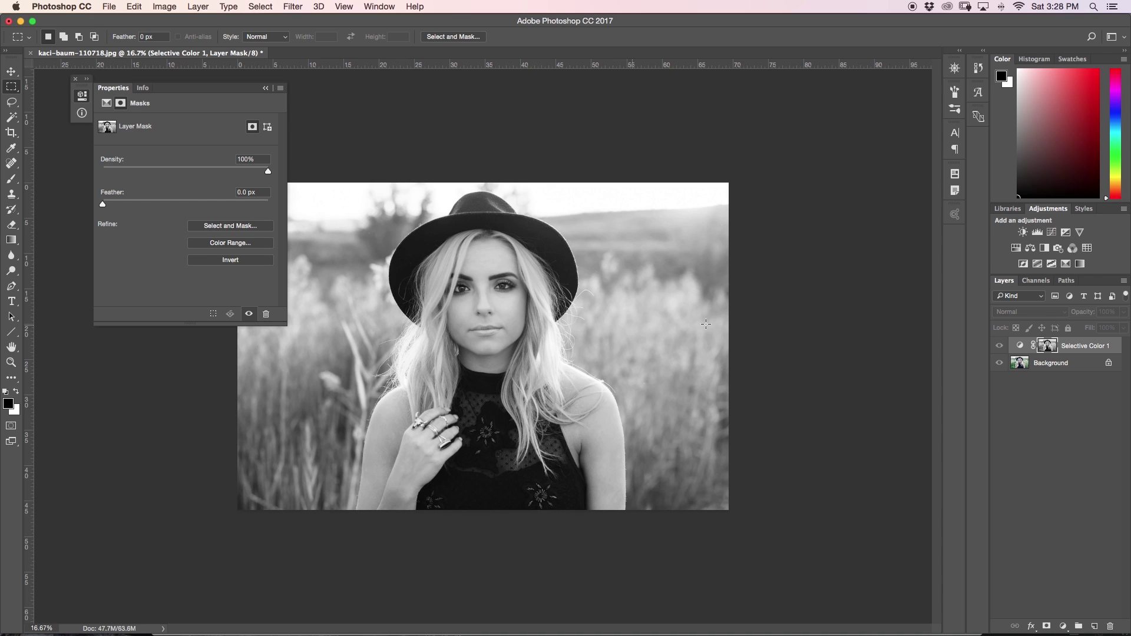
left_click(1049, 348, "alt")
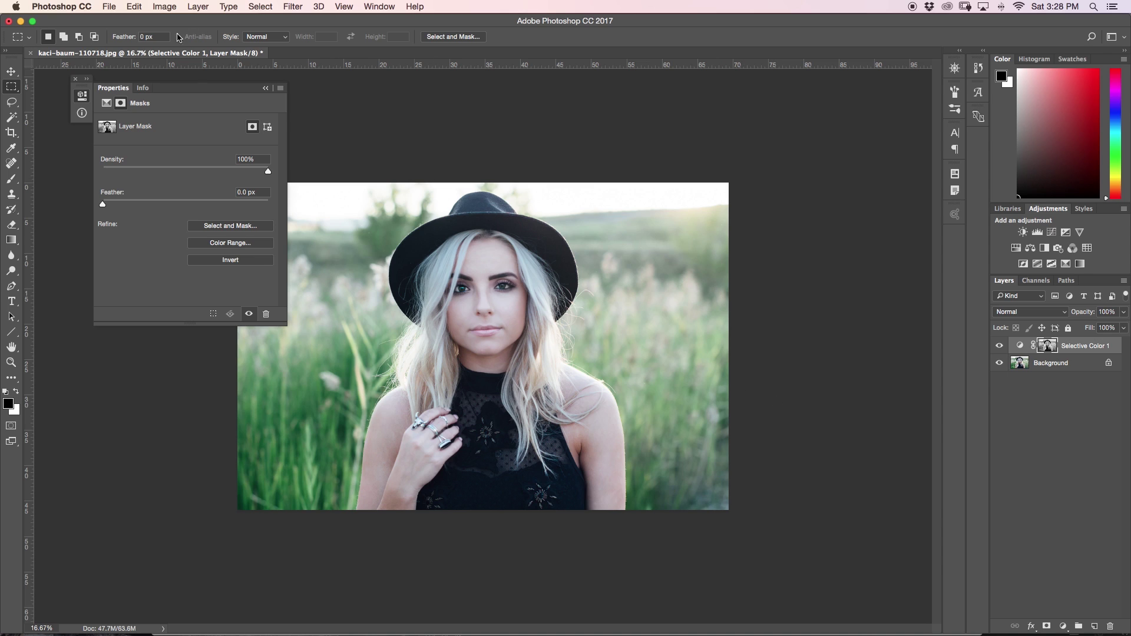
- In the Selective Color adjustment, set the Blacks to Cyan -15%, Magenta +17%, Yellow +45% and Black +24%
left_click(1021, 347)
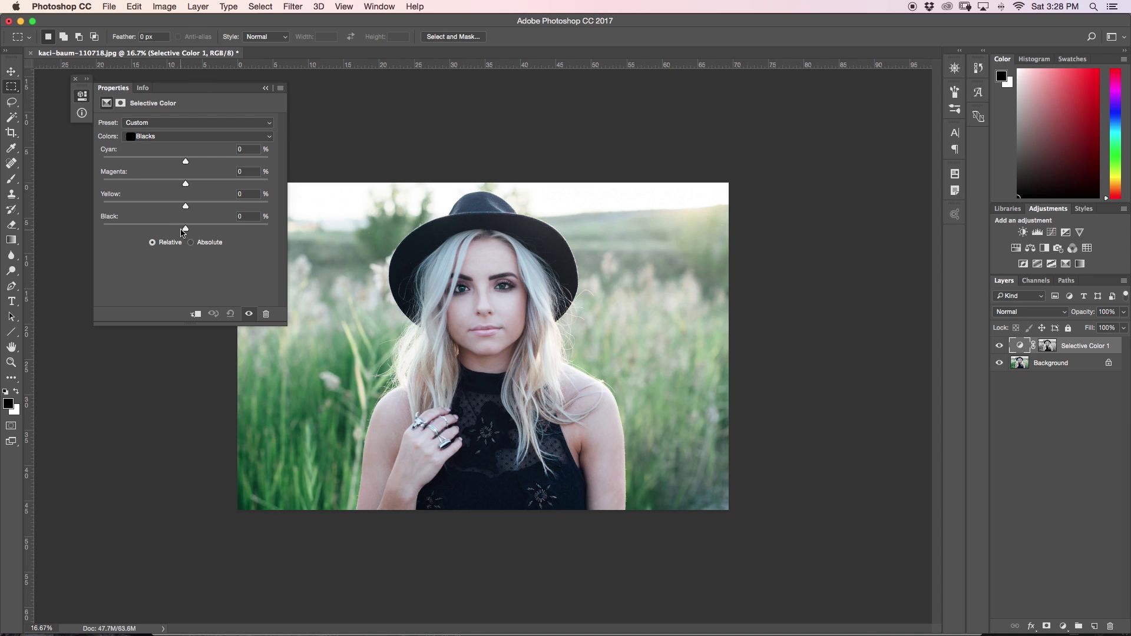
left_click_drag(186, 229, 173, 163)
left_click(183, 207)
- Set the Selective Color Neutrals to Cyan -23%, Magenta +18%, Yellow +38% and Black +9%
left_click(171, 142)
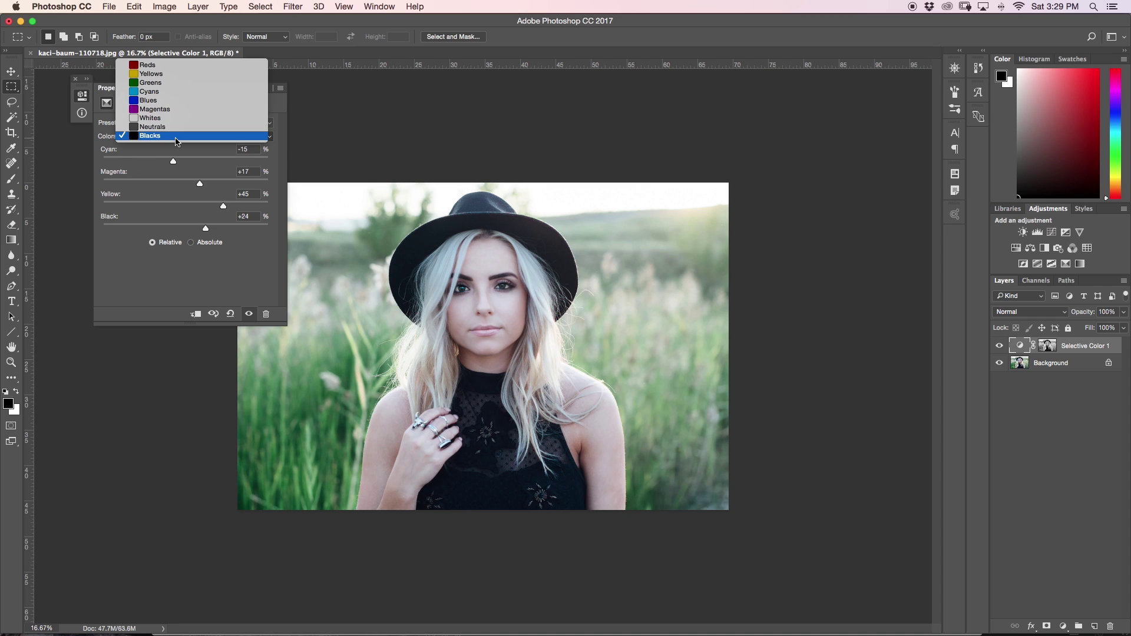
left_click(187, 129)
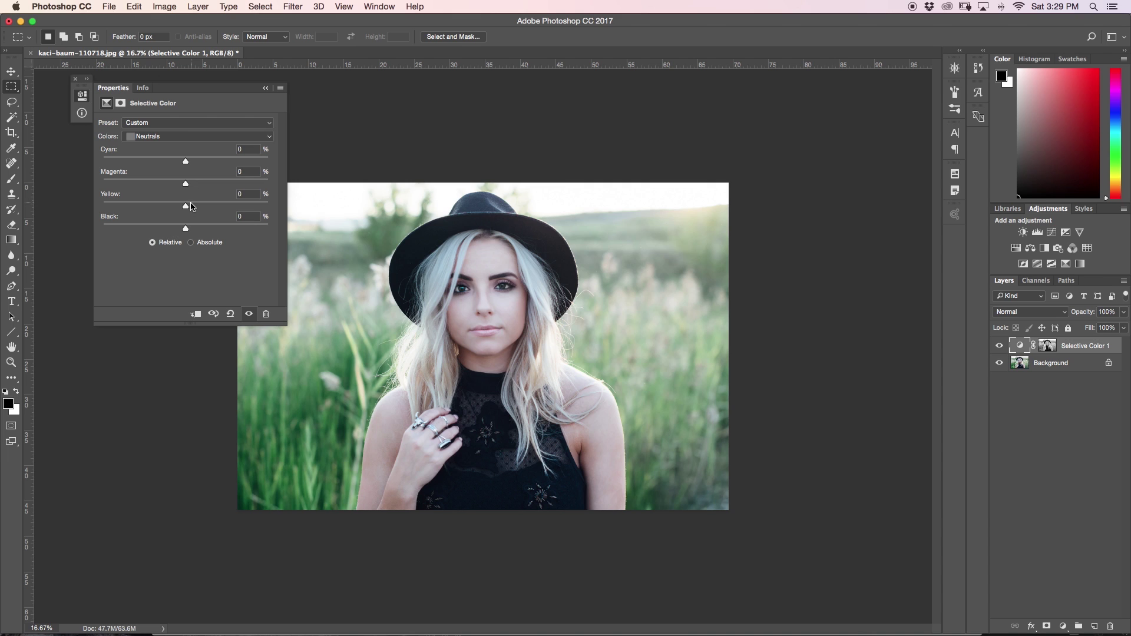
left_click_drag(186, 229, 194, 231)
left_click_drag(187, 209, 218, 208)
left_click_drag(185, 183, 167, 163)
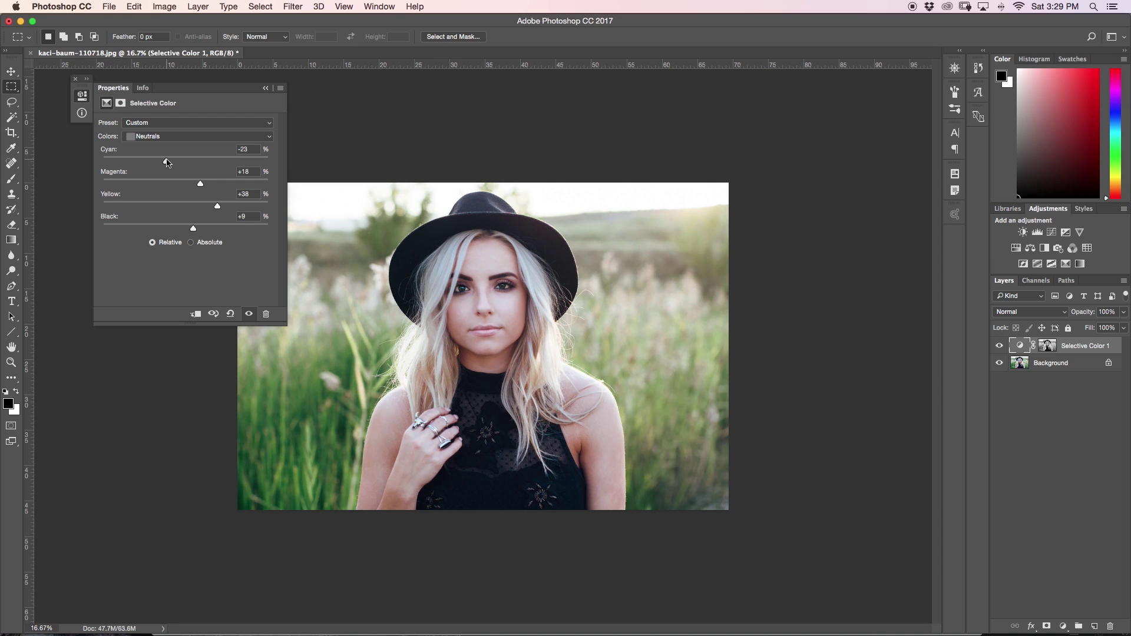
- Set the Selective Color Whites to Cyan -23%, Magenta +15% and Yellow +28%, with Black at 0%
left_click(191, 136)
left_click(191, 127)
left_click_drag(185, 228, 146, 230)
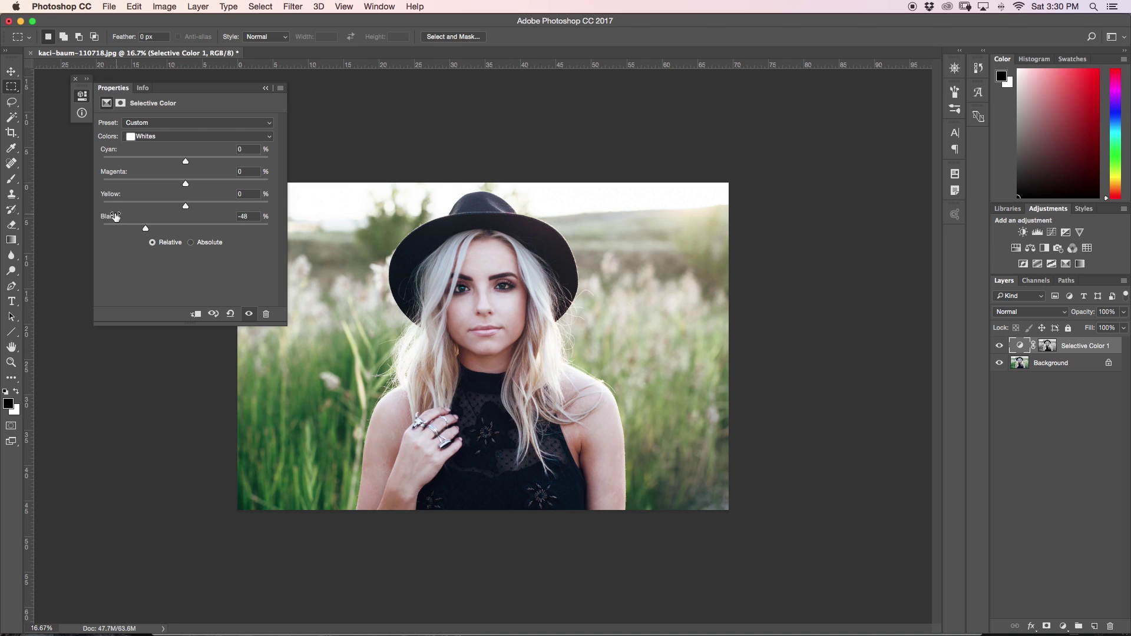
left_click_drag(112, 218, 115, 219)
type("0")
key("Return")
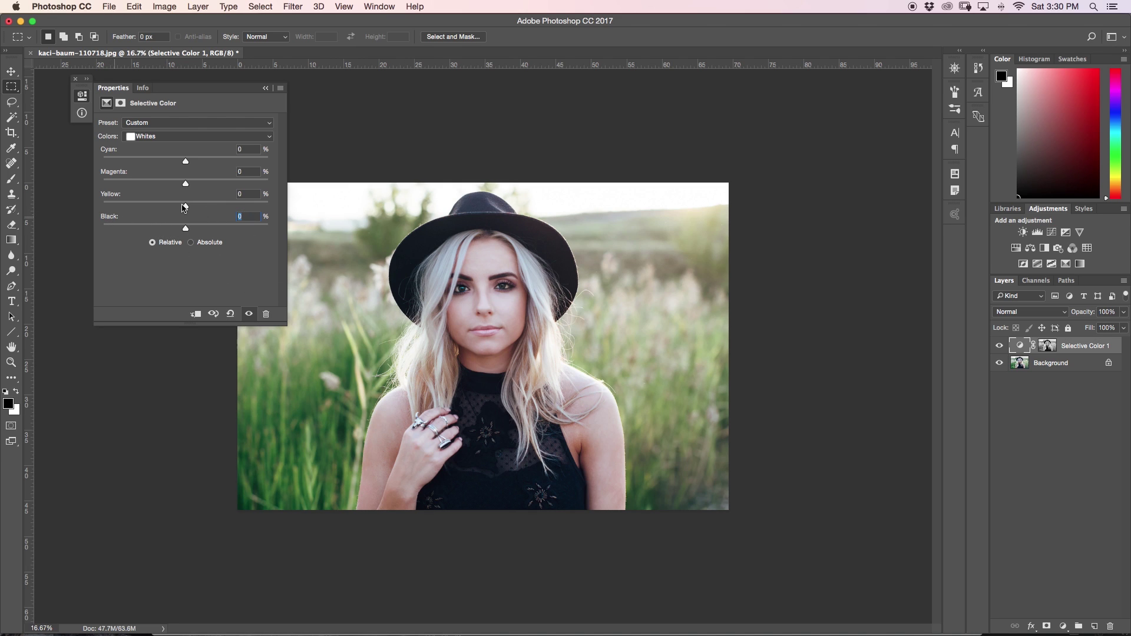
left_click_drag(184, 207, 209, 205)
left_click_drag(184, 162, 196, 186)
left_click(166, 136)
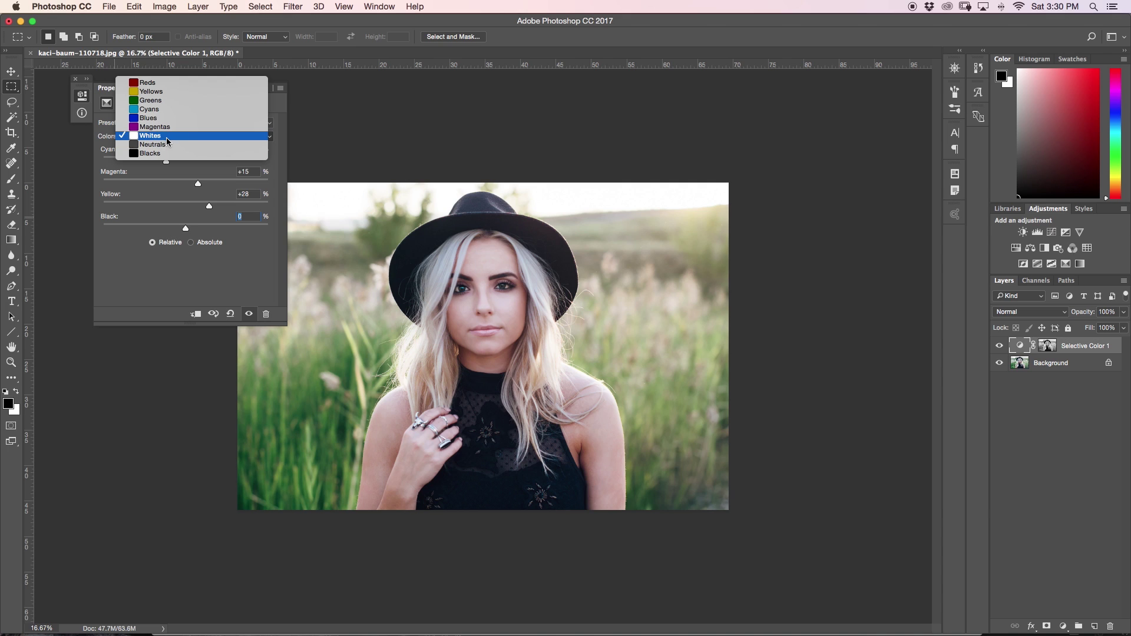
left_click(287, 101)
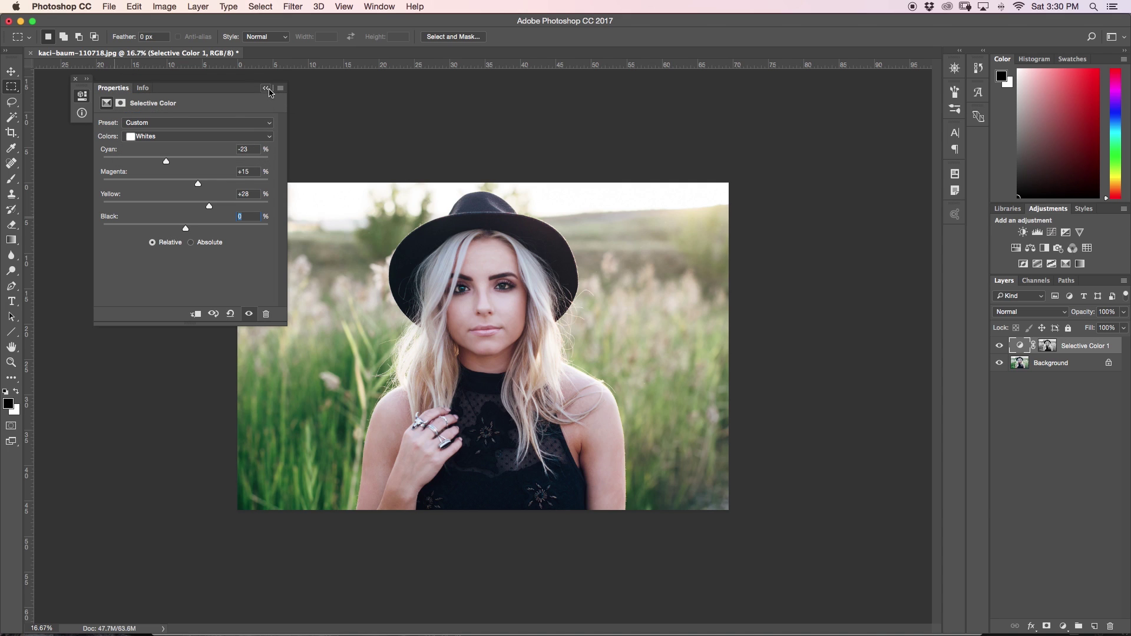
- Collapse the adjustment properties and compare the photo with the Selective Color layer hidden and shown
left_click(267, 88)
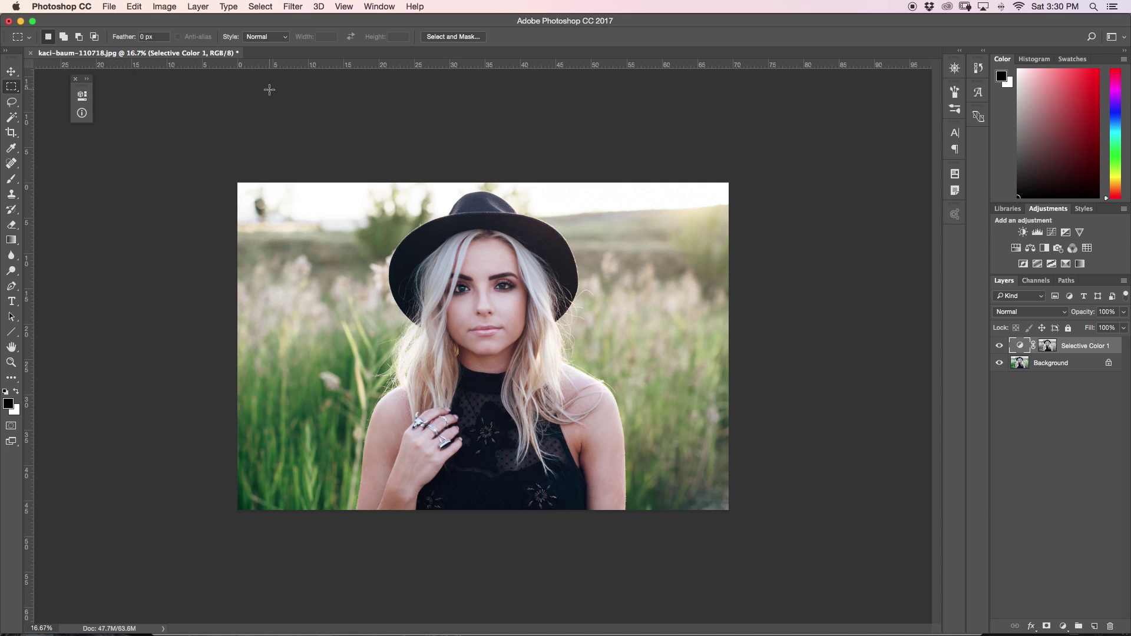
left_click(1000, 345)
left_click(999, 345)
left_click(1000, 346)
left_click(999, 345)
left_click(1000, 345)
left_click(999, 346)
left_click(1000, 346)
left_click(999, 346)
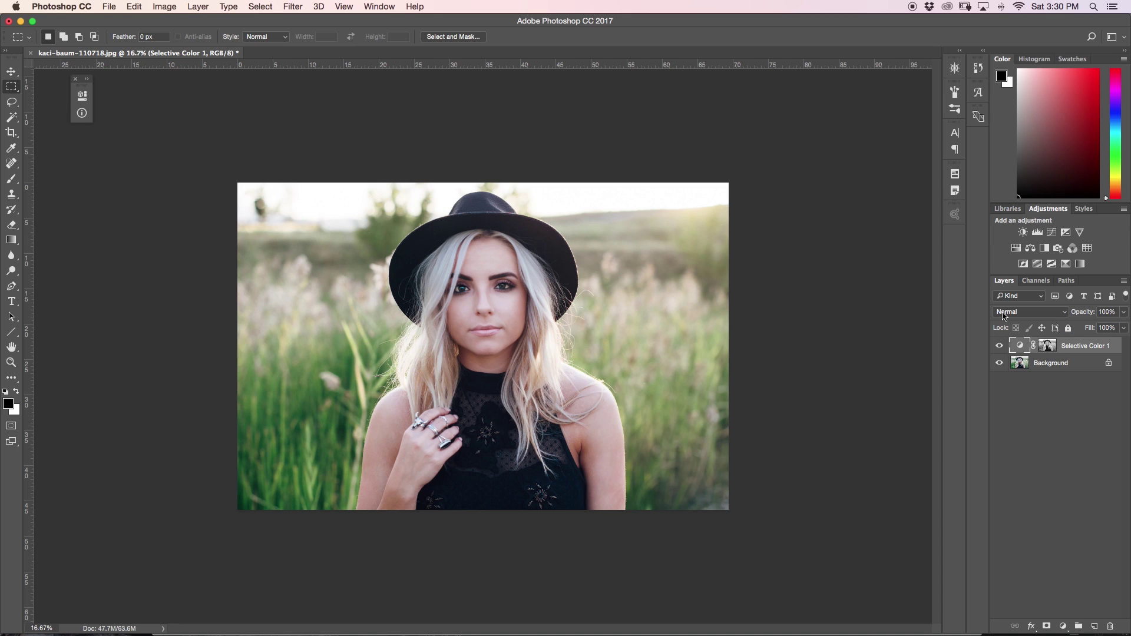
- Add a Color Balance adjustment layer above the Selective Color layer and choose Shadows as its tone
left_click(1030, 248)
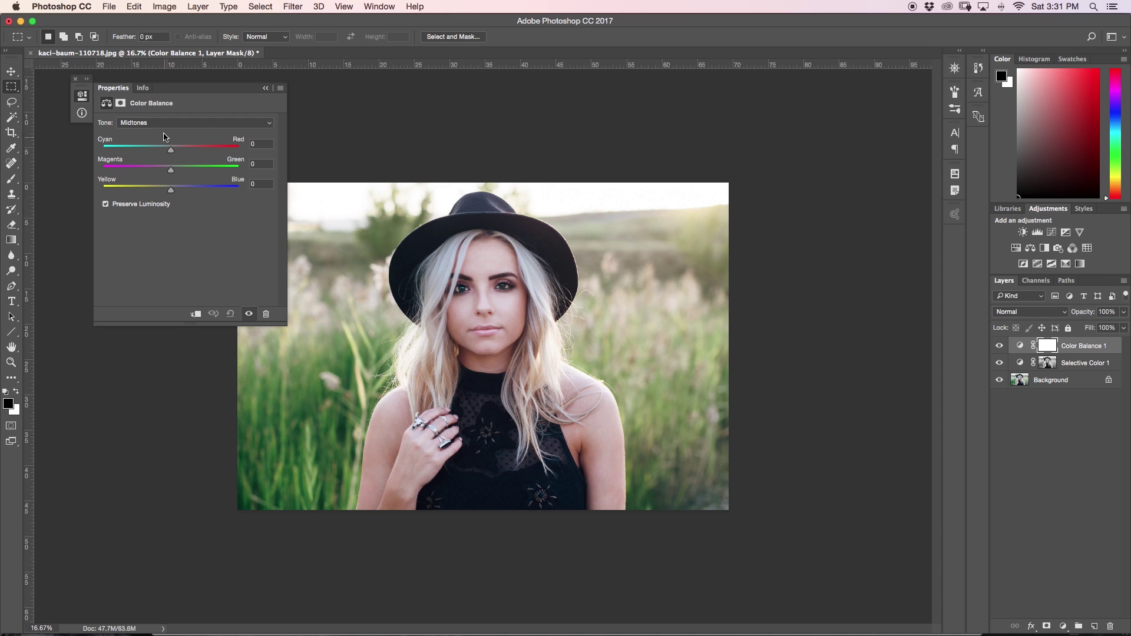
left_click(165, 123)
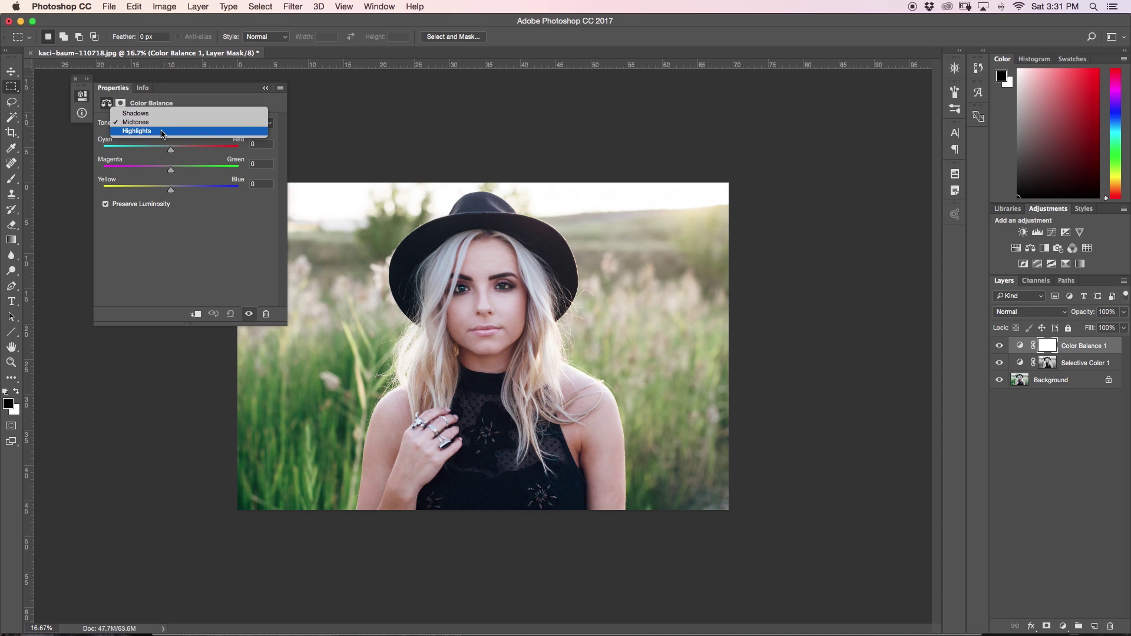
left_click(136, 114)
- Try the Shadows Yellow–Blue balance at +44 and -24, and reset it to 0
left_click_drag(171, 189, 200, 190)
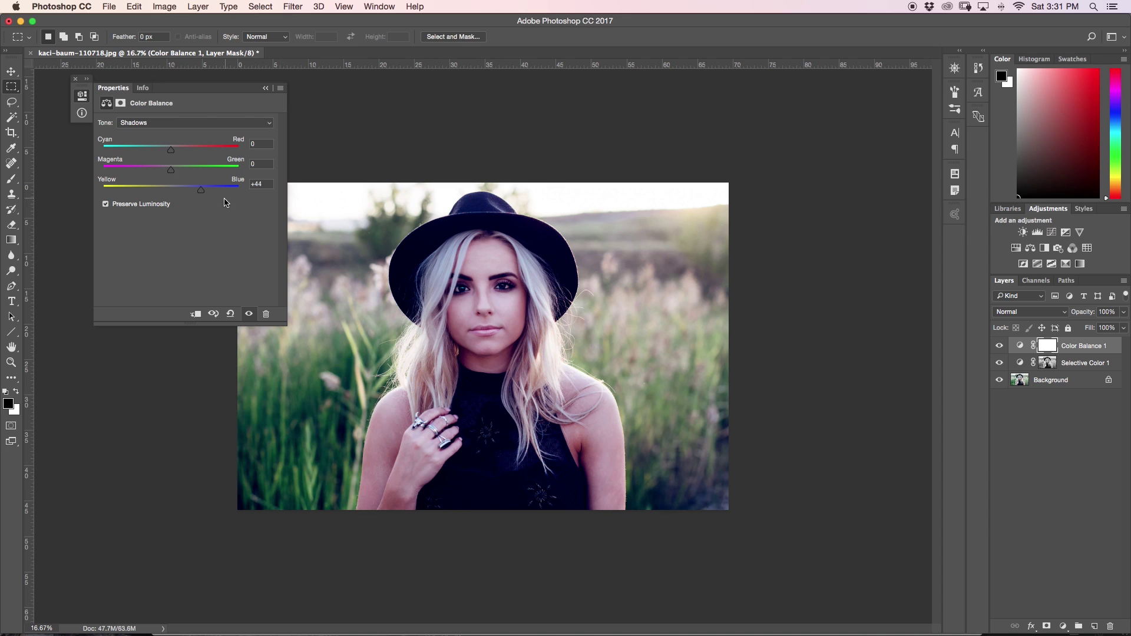
left_click_drag(201, 189, 154, 189)
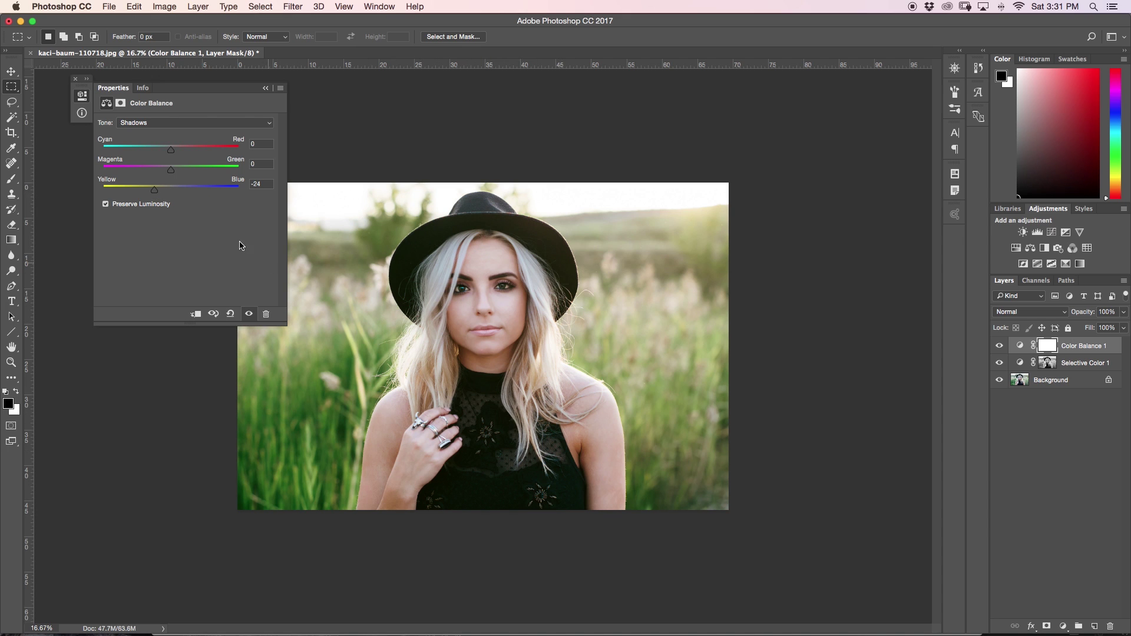
left_click(268, 185)
type("0")
key("Return")
- Apply the merged RGB image to the Color Balance layer mask with Normal blending at 100% opacity
left_click(164, 7)
left_click(199, 183)
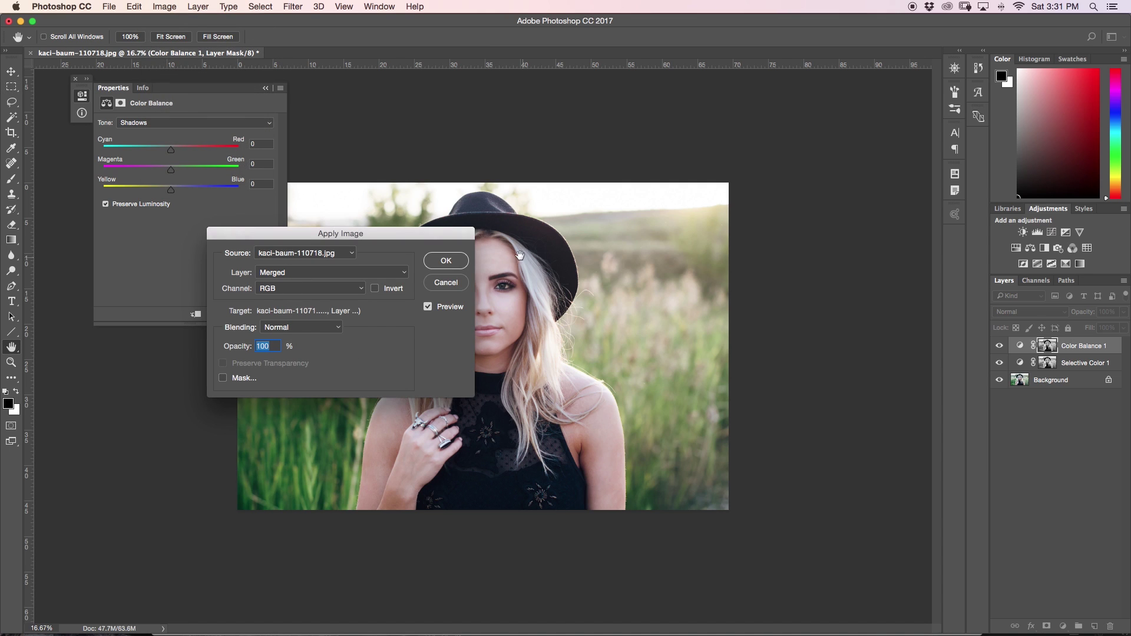
left_click(441, 265)
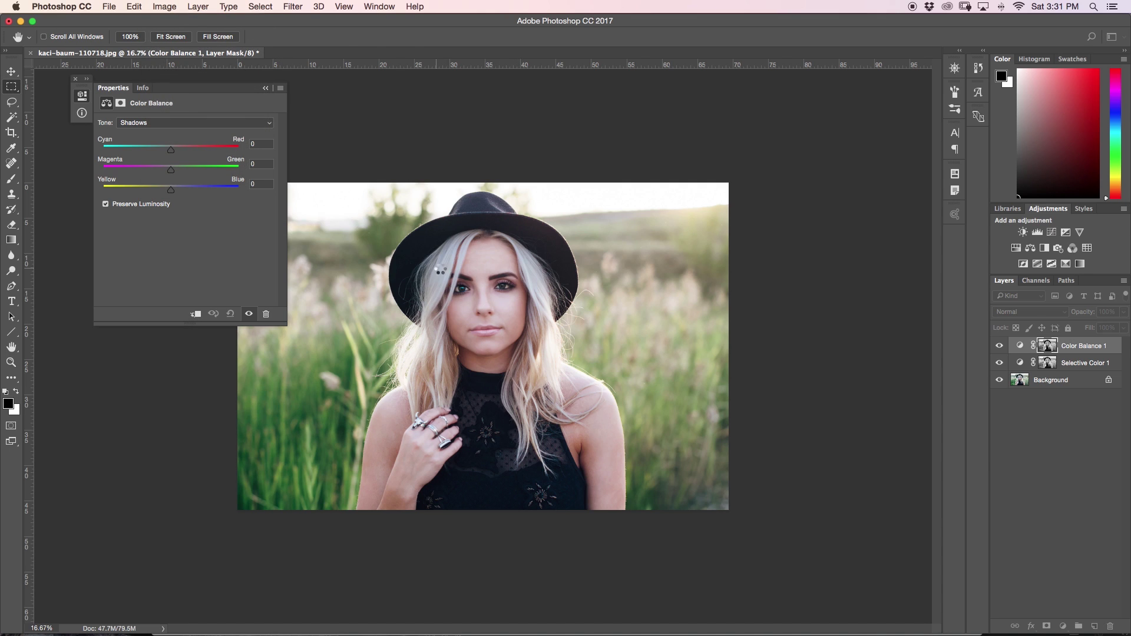
- Set the Color Balance Shadows to Cyan–Red +26, Magenta–Green -16 and Yellow–Blue -19
left_click(146, 124)
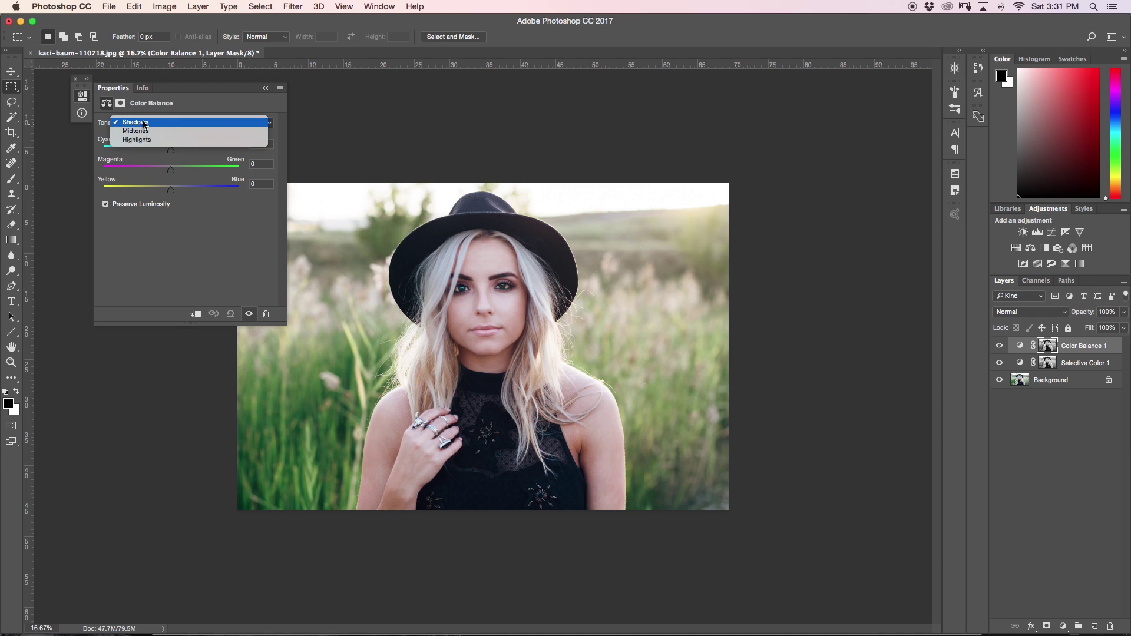
left_click(144, 124)
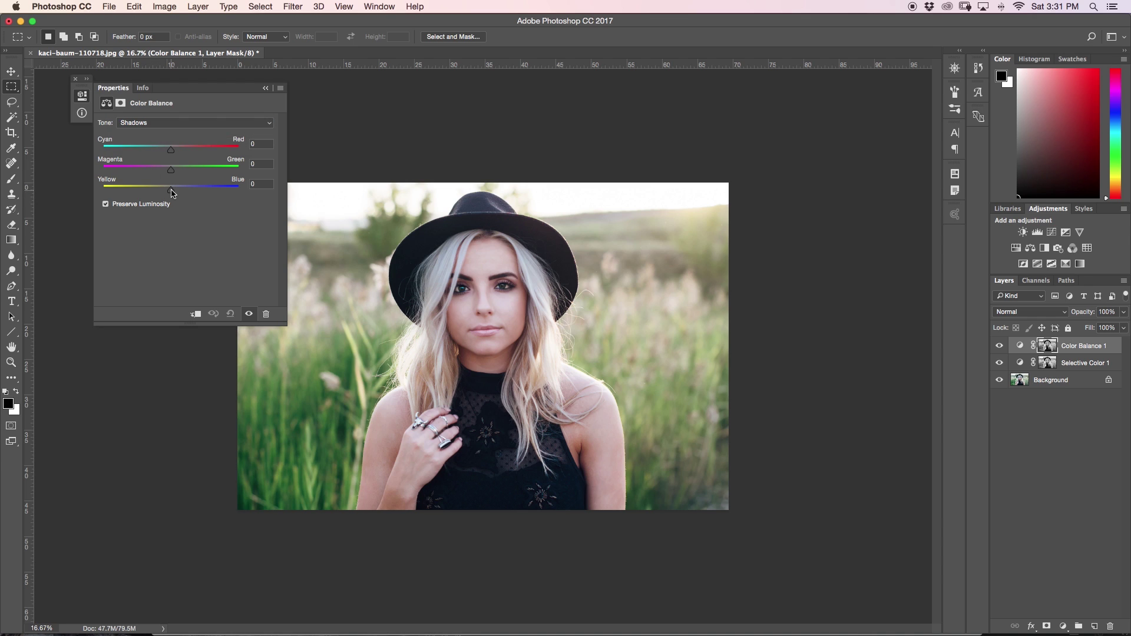
left_click_drag(170, 192, 189, 154)
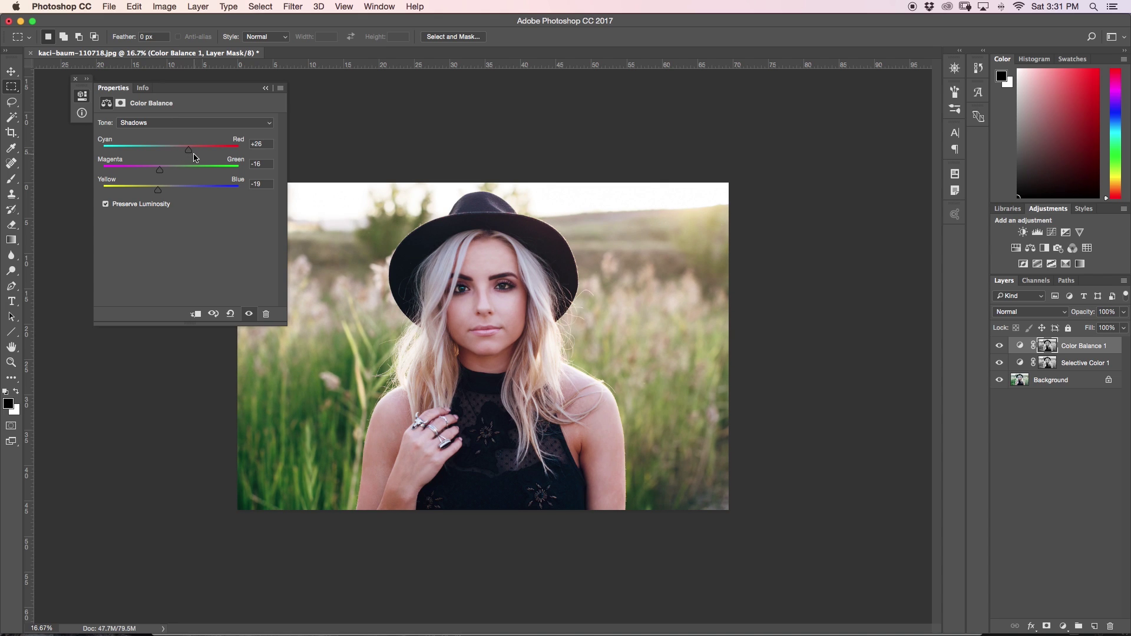
- Set the Color Balance Highlights to Cyan–Red +4, Magenta–Green -9 and Yellow–Blue -9
left_click(181, 124)
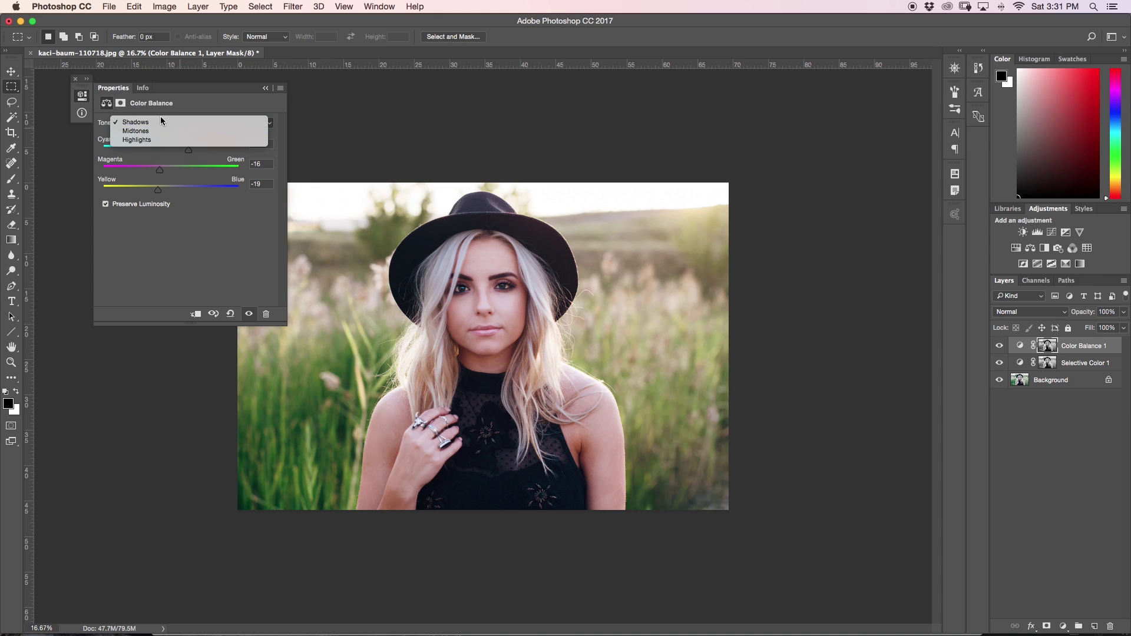
left_click(160, 140)
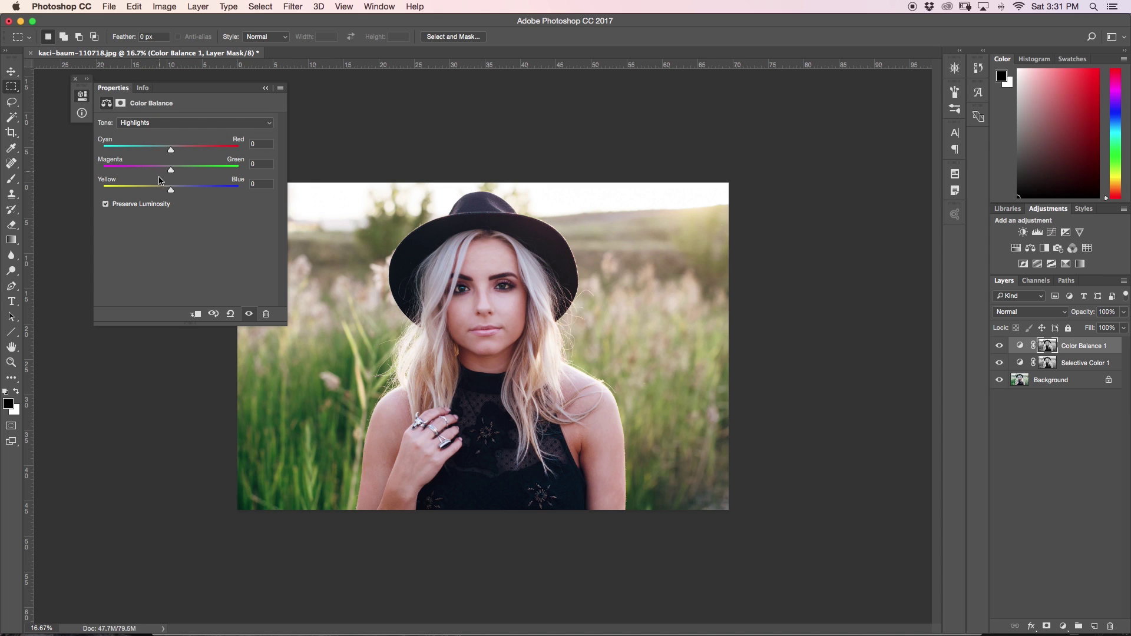
left_click_drag(174, 191, 175, 151)
- Warm the Color Balance Midtones, shifting the Yellow–Blue balance toward yellow, and collapse the adjustment's properties
left_click(170, 125)
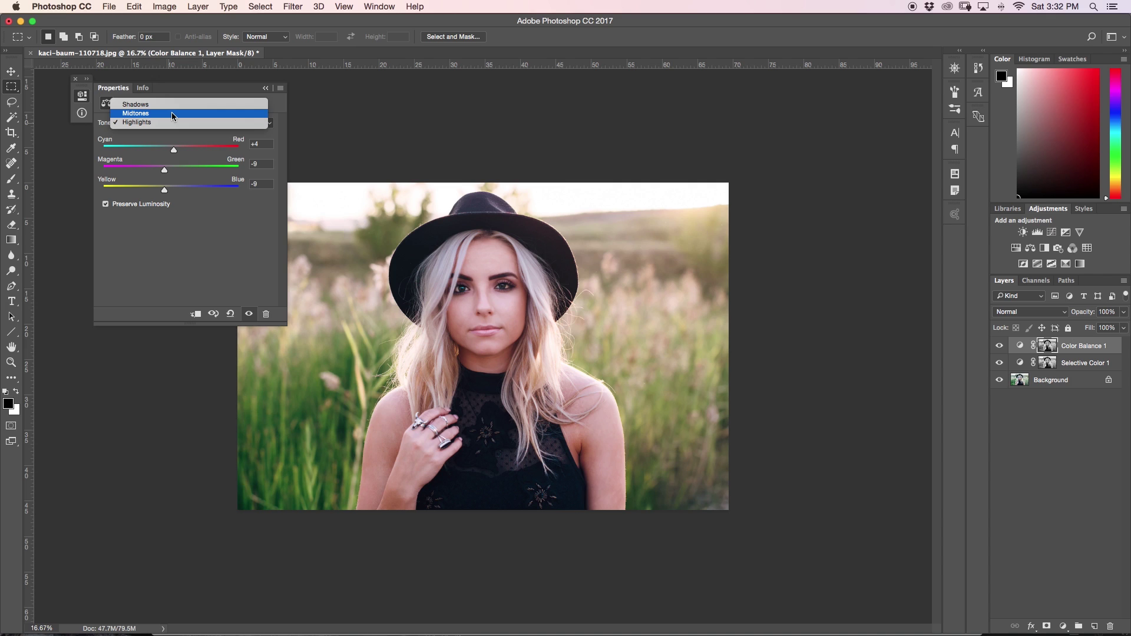
left_click(170, 112)
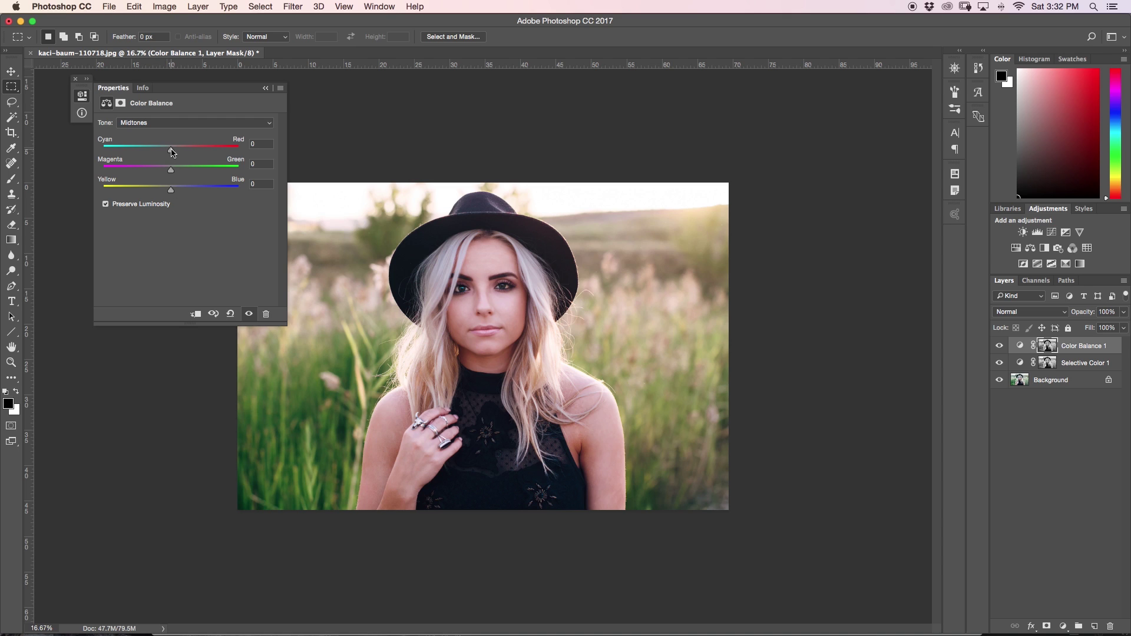
left_click_drag(172, 152, 161, 191)
left_click(423, 210)
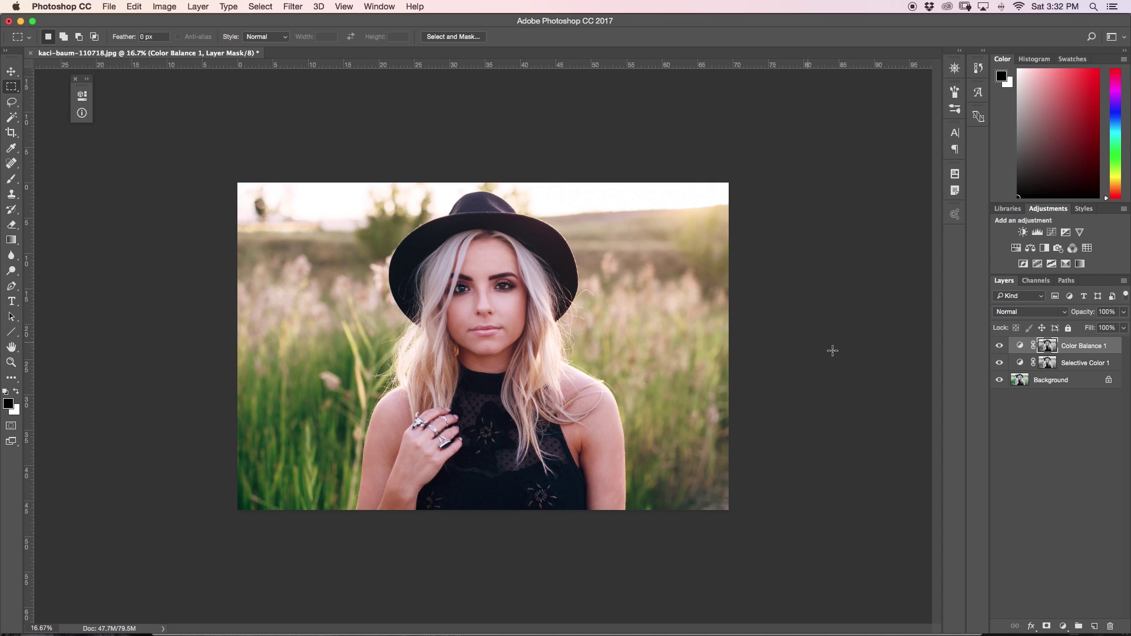
- Compare the portrait with the Color Balance 1 layer hidden and shown
left_click(999, 346)
left_click(999, 346)
left_click(999, 346)
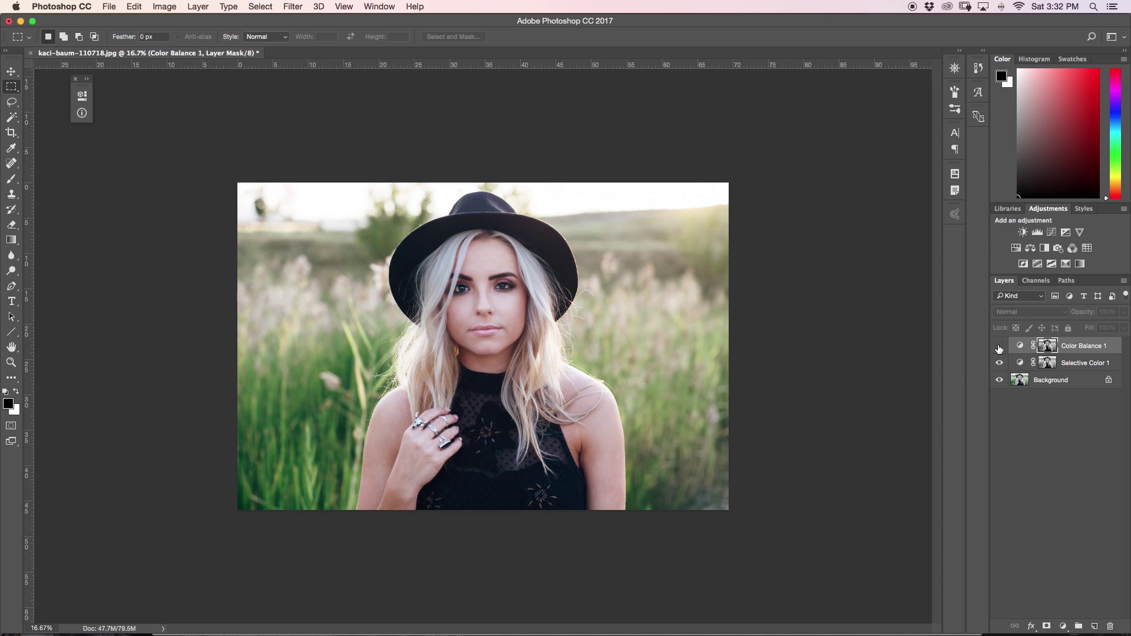
left_click(999, 346)
left_click(999, 346)
left_click(999, 346)
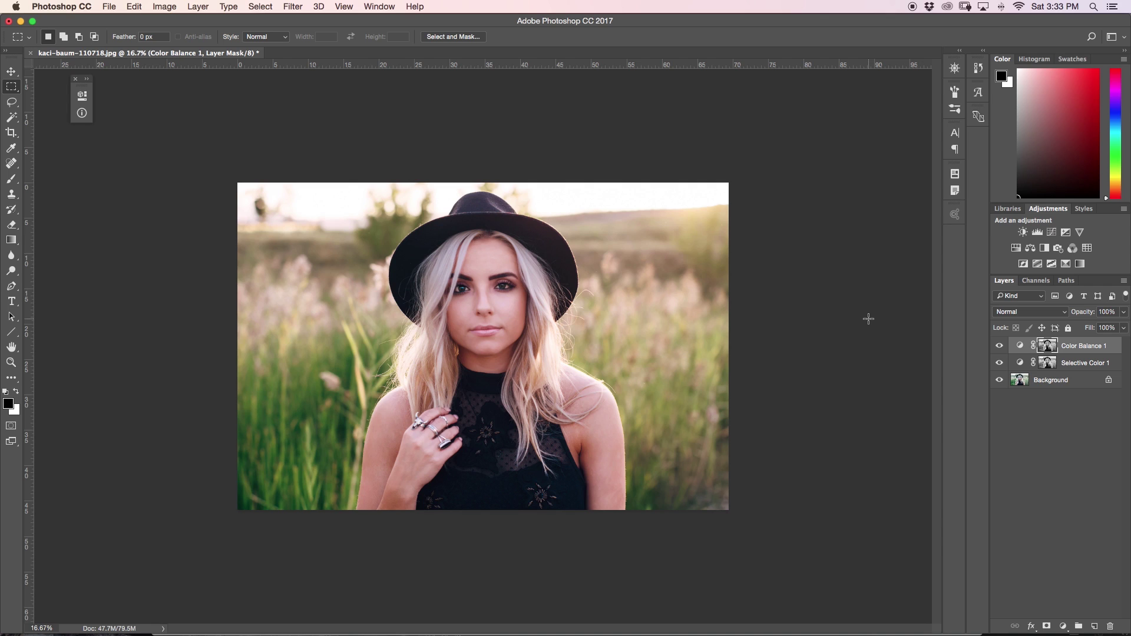
- Add a Hue/Saturation adjustment layer above Color Balance 1, keeping the Master range
left_click(1016, 248)
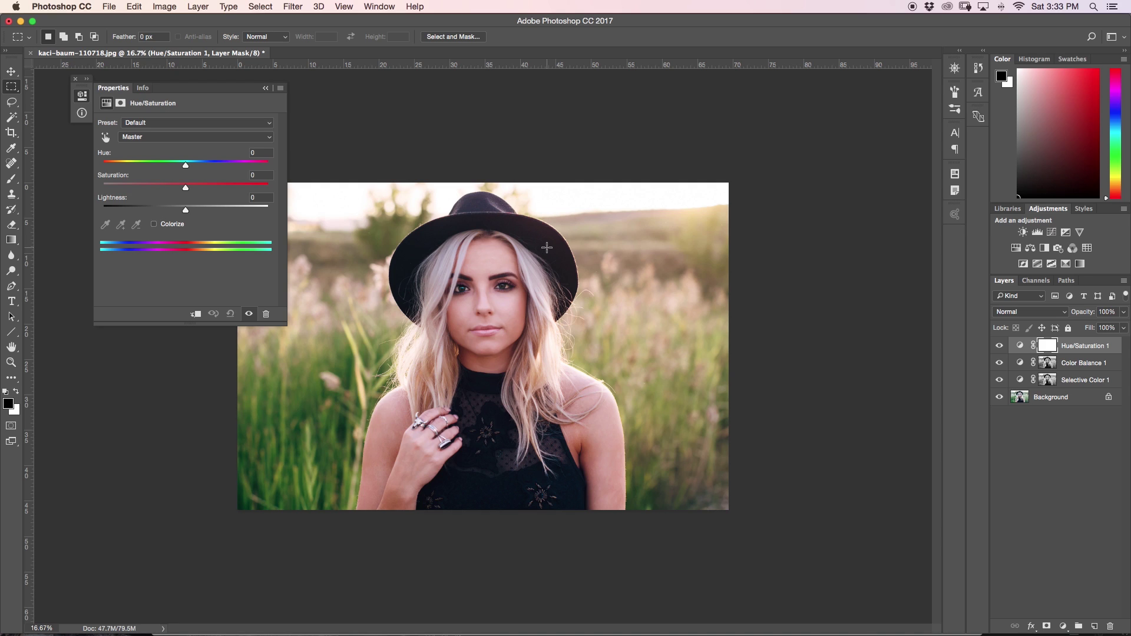
left_click(162, 137)
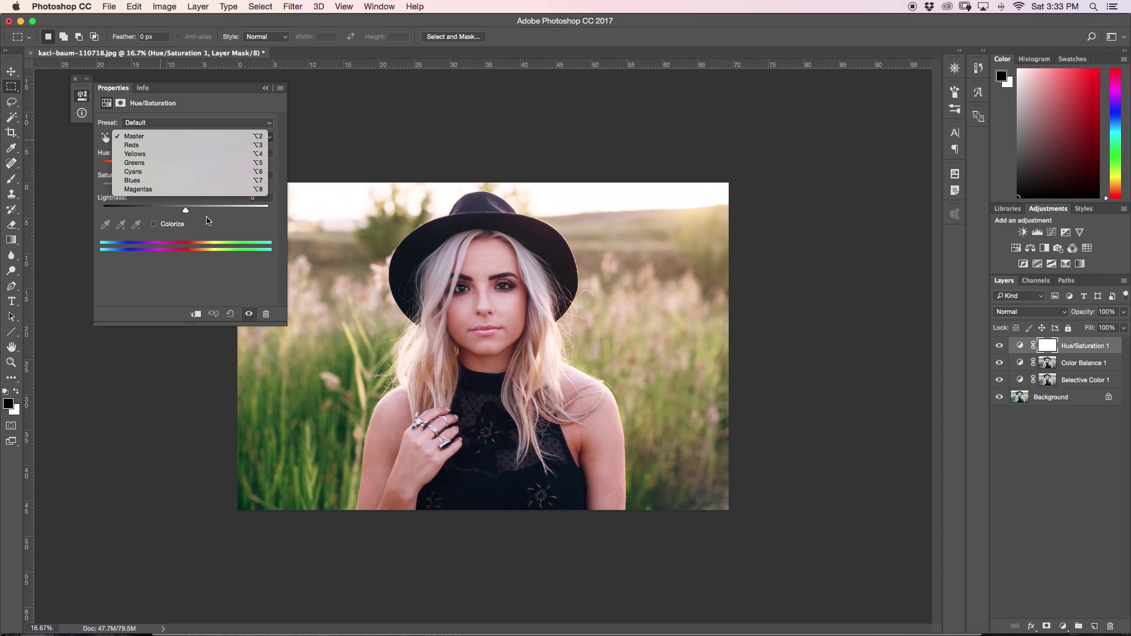
left_click(170, 137)
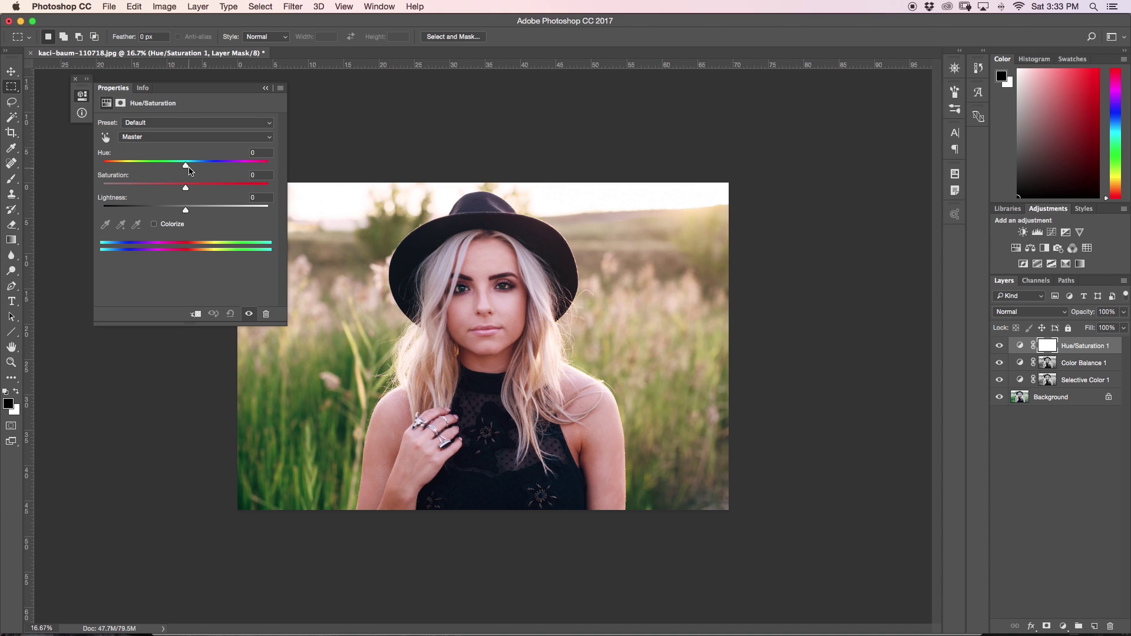
- Try a Master Hue of -19 and undo it
left_click_drag(189, 168, 171, 166)
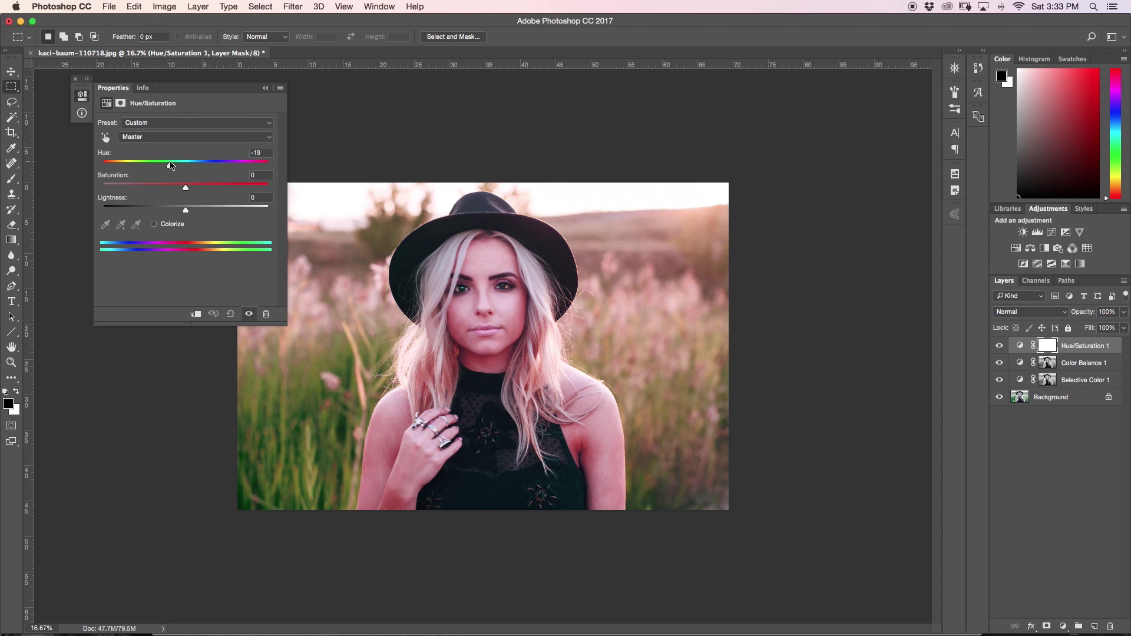
key("super+z")
- Target the Reds range in Hue/Saturation, try a Hue of -10, and reset it to 0
left_click(158, 136)
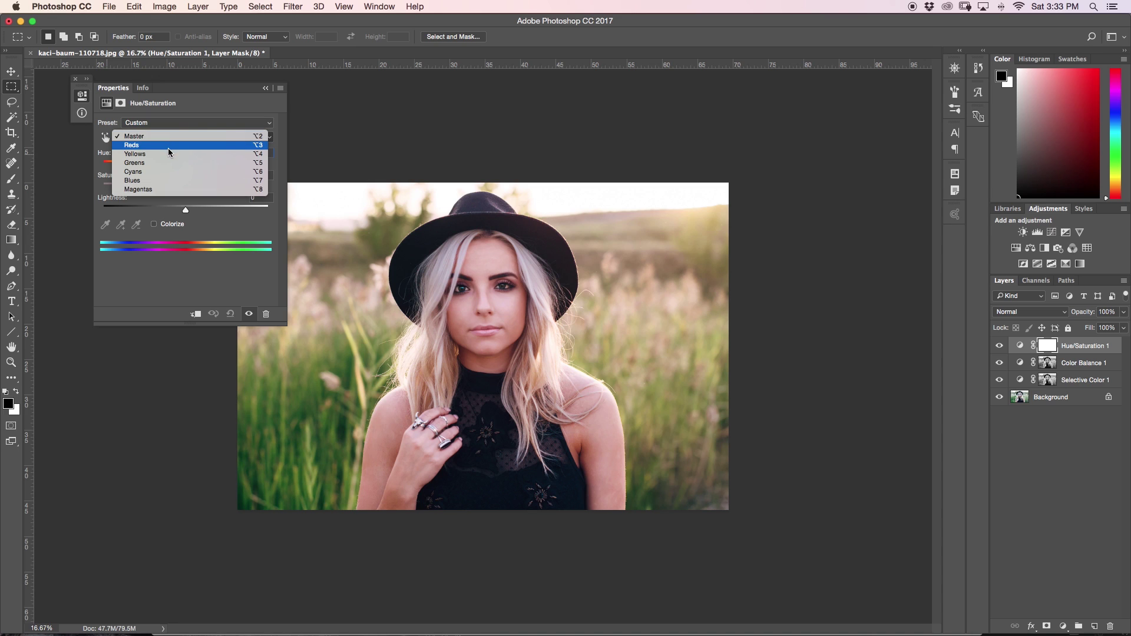
left_click(166, 146)
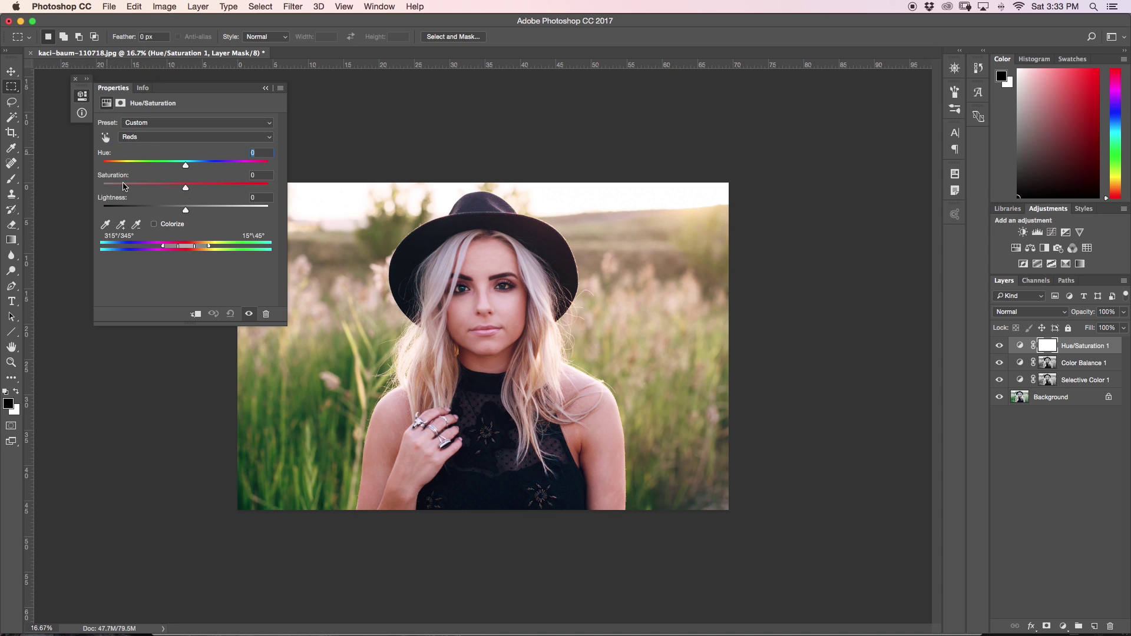
mouse_move(187, 167)
left_mouse_down()
mouse_move(217, 167)
mouse_move(177, 168)
left_mouse_up()
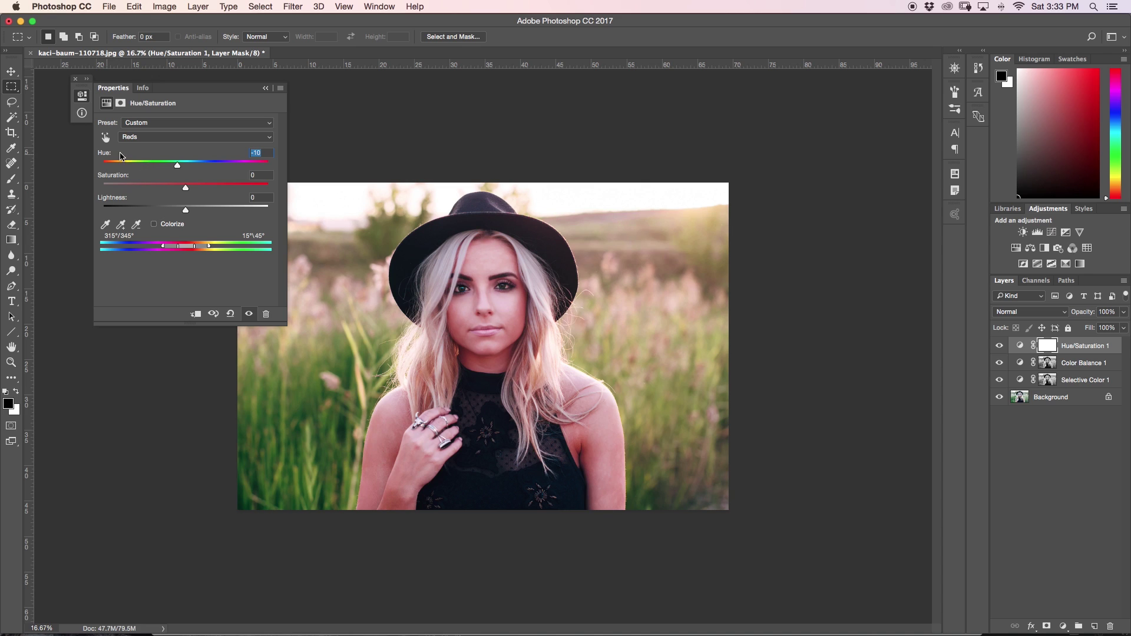
type("0")
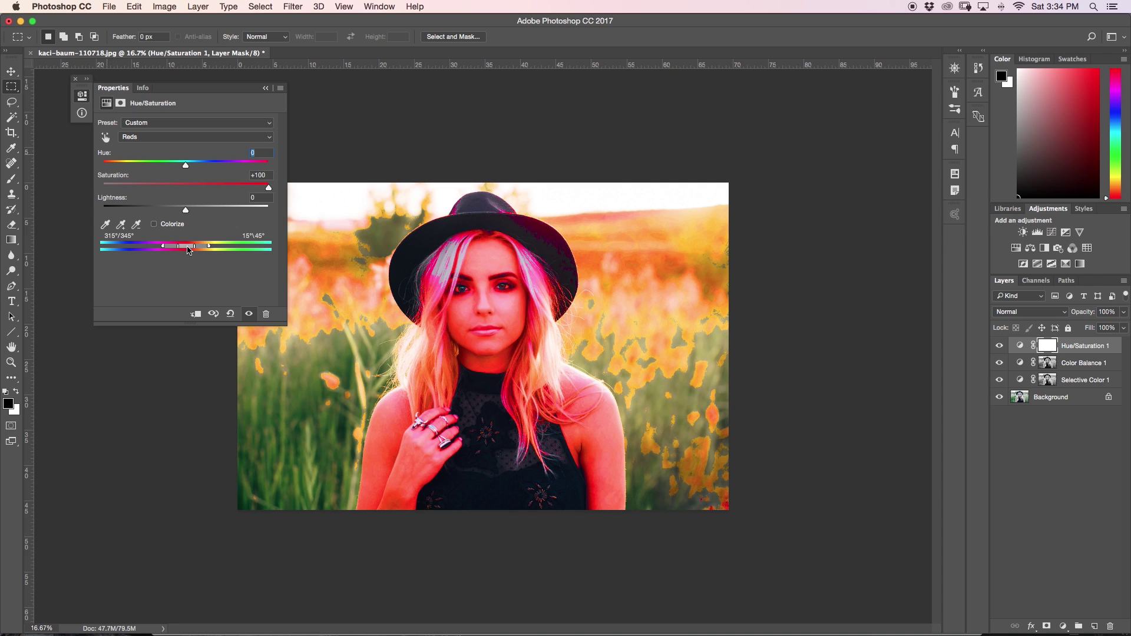
- Shift the Reds color range to 291°/321°–352°\22°, with Saturation back at 0 and Hue at +4
left_click_drag(187, 249, 179, 249)
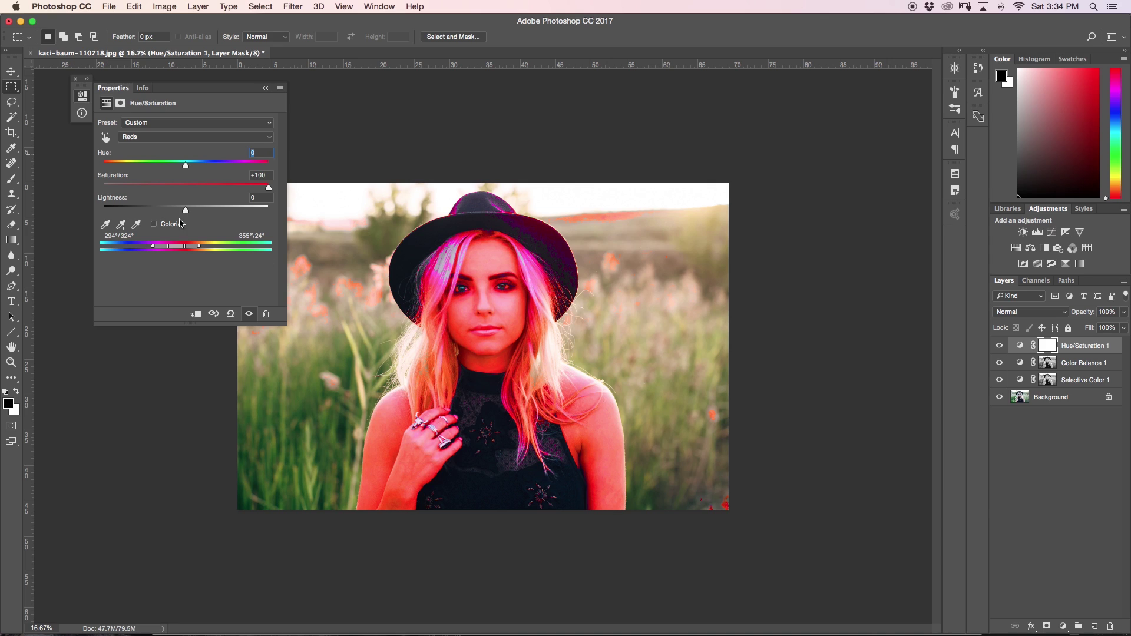
left_click_drag(176, 250, 176, 249)
key("Tab")
type("0")
key("Return")
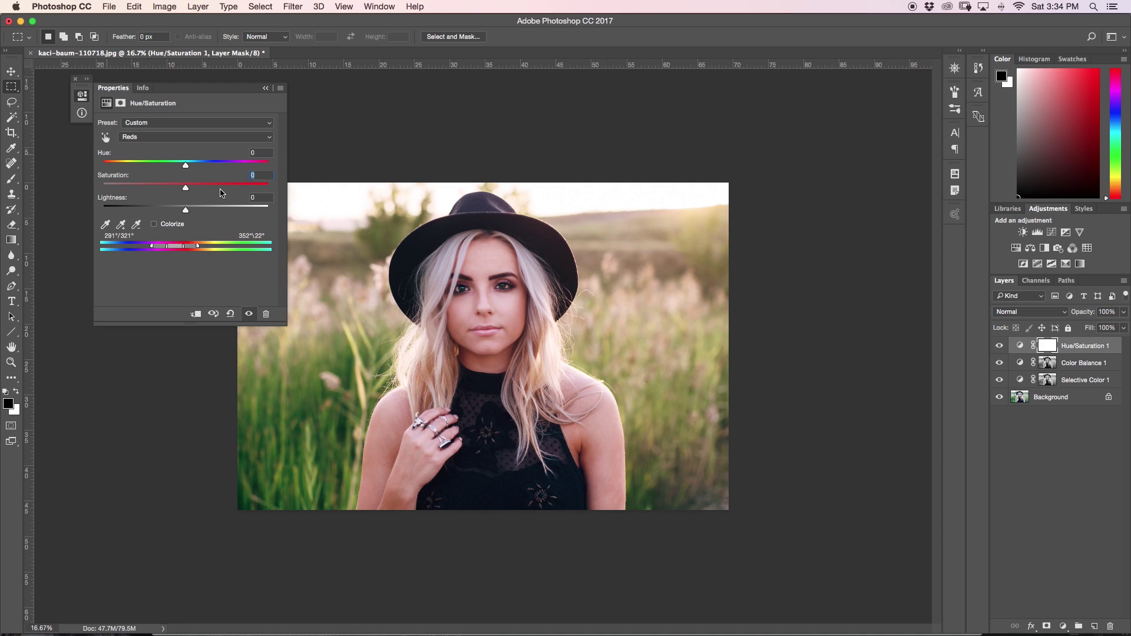
left_click_drag(186, 165, 186, 164)
left_click_drag(187, 168, 189, 166)
- Shift the Yellows color range to 25°/55°–85°\115° using a temporary Saturation of +100, and reset Saturation to 0
left_click(149, 139)
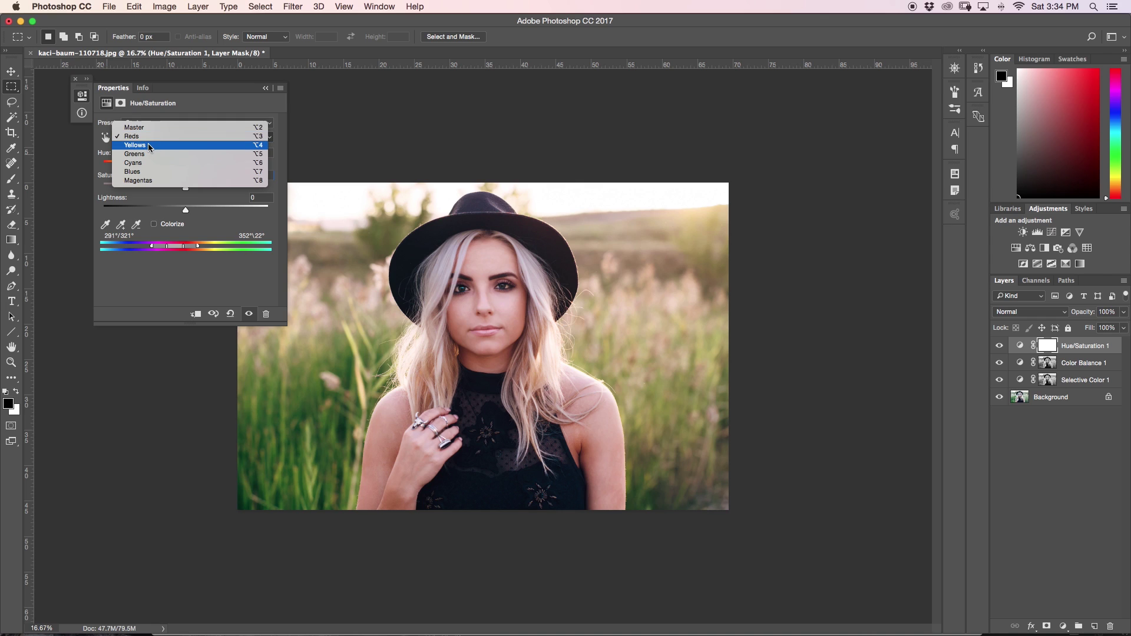
left_click(149, 145)
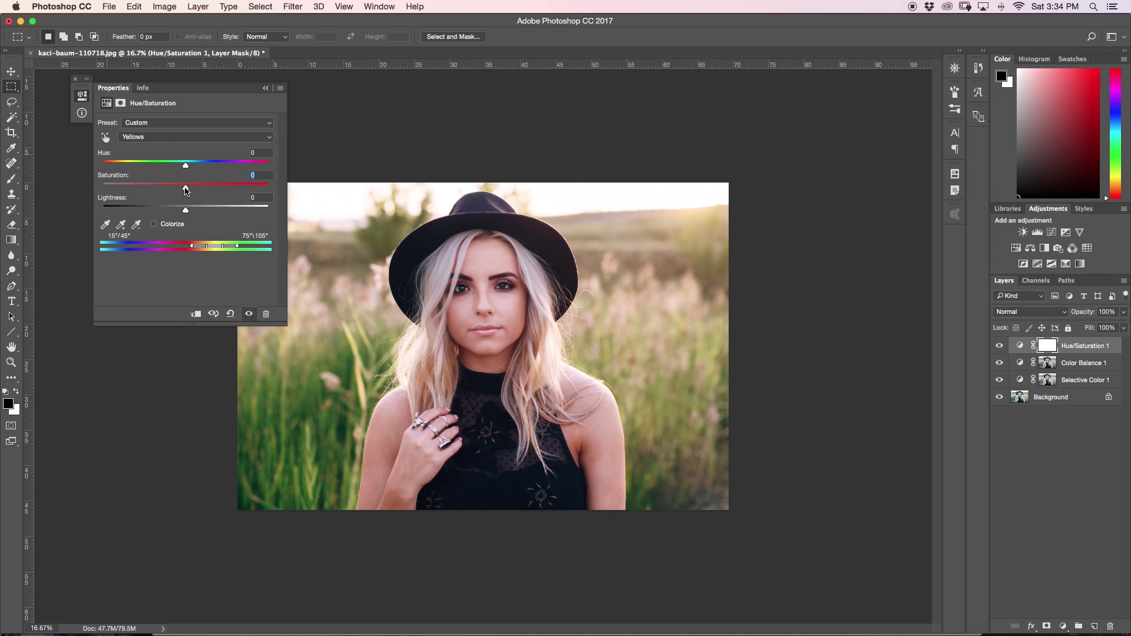
left_click_drag(185, 190, 323, 192)
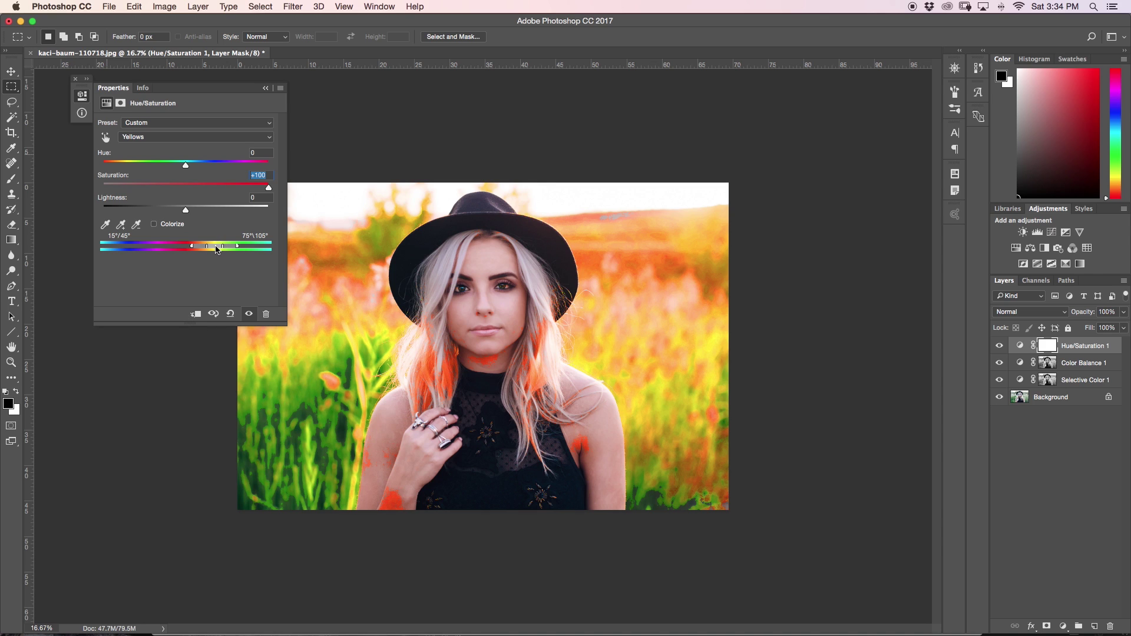
left_click_drag(217, 249, 220, 249)
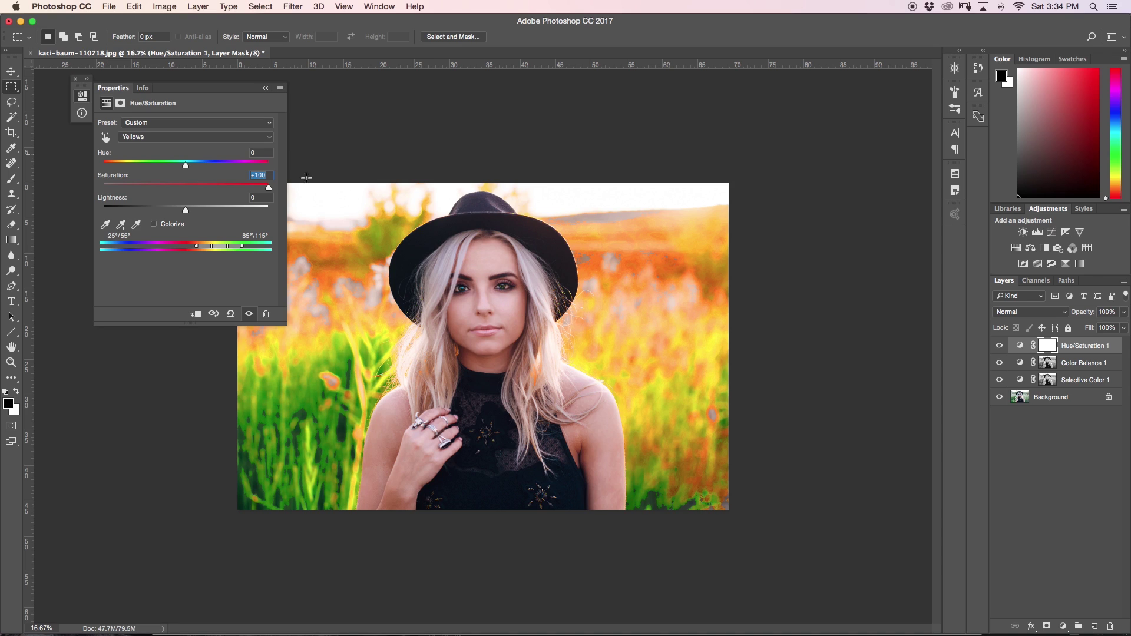
type("0")
key("Return")
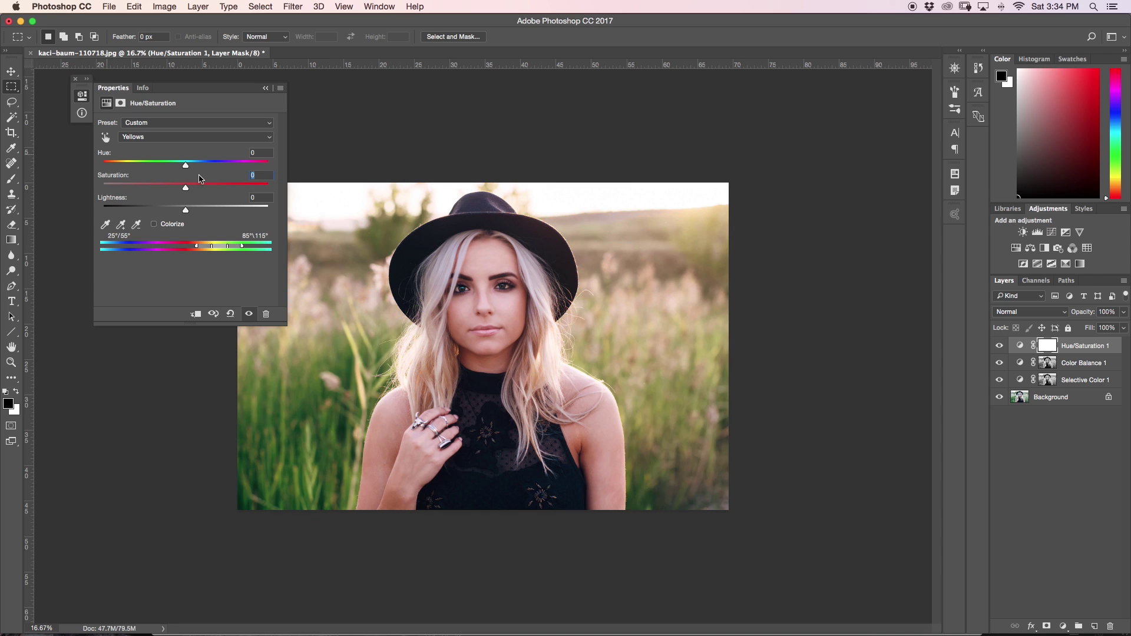
- Set the Yellows Hue to -10 and slightly lower the Yellows Lightness
left_click_drag(186, 164, 178, 168)
left_click(186, 212)
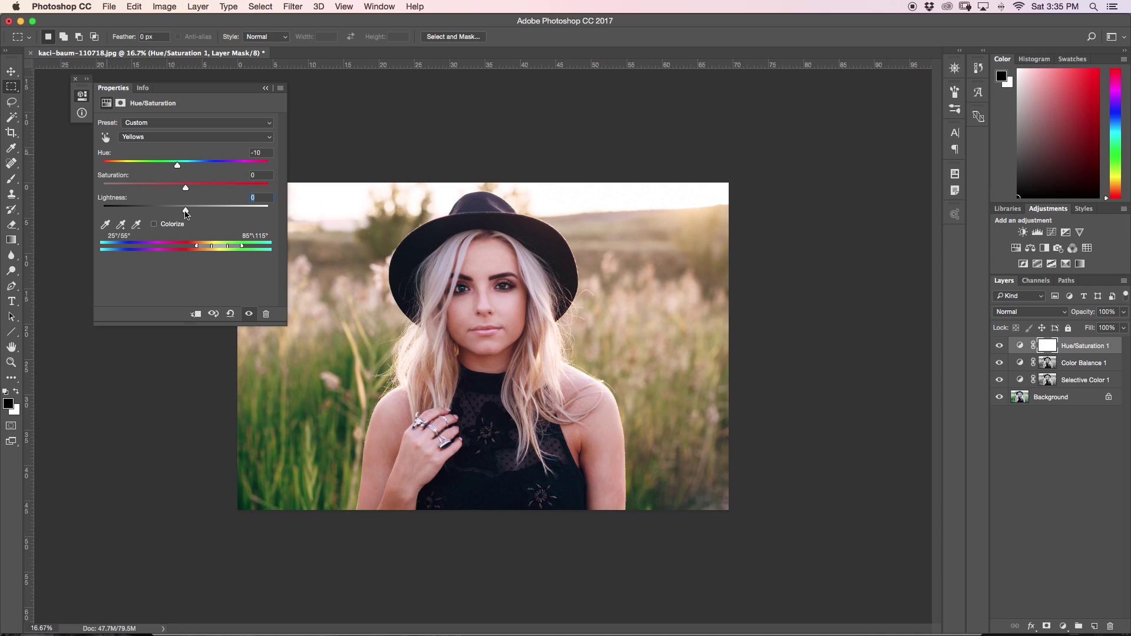
left_click_drag(187, 213, 180, 213)
- Preview the Greens range at Saturation +100, and set the Greens Hue to -20 and Saturation to -10
left_click(182, 136)
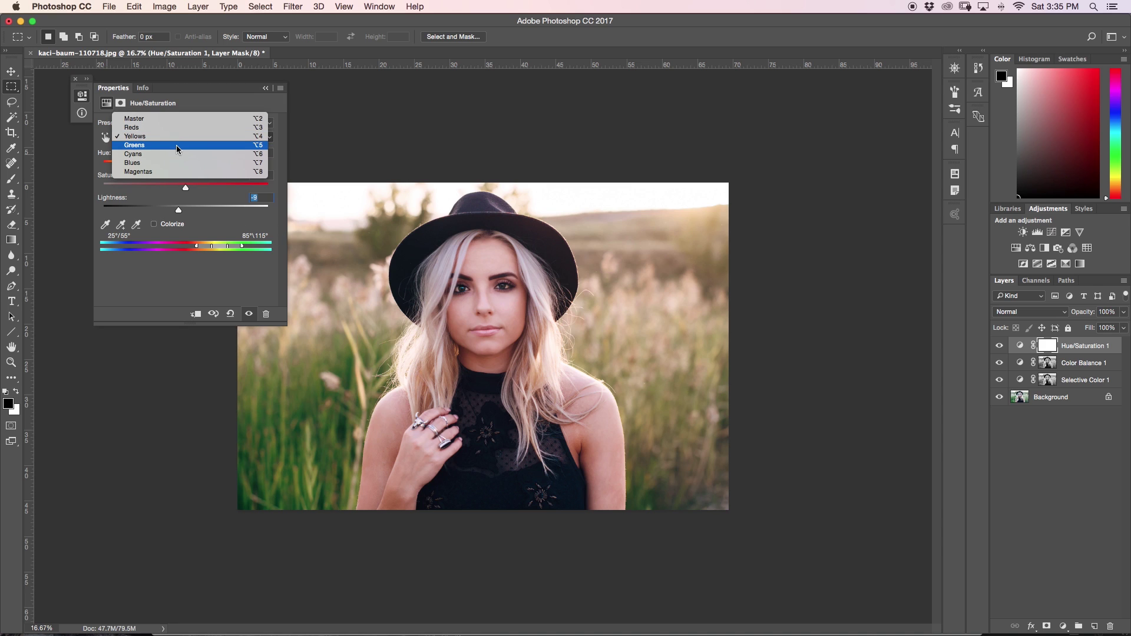
left_click(176, 145)
left_click_drag(185, 187, 327, 192)
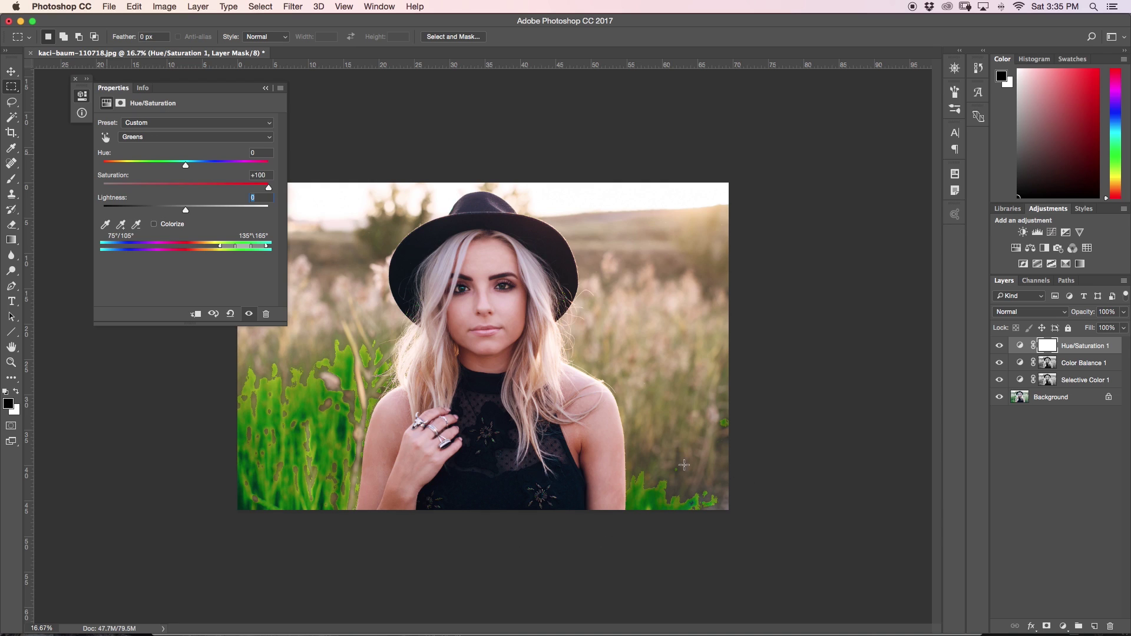
left_click_drag(121, 177, 107, 177)
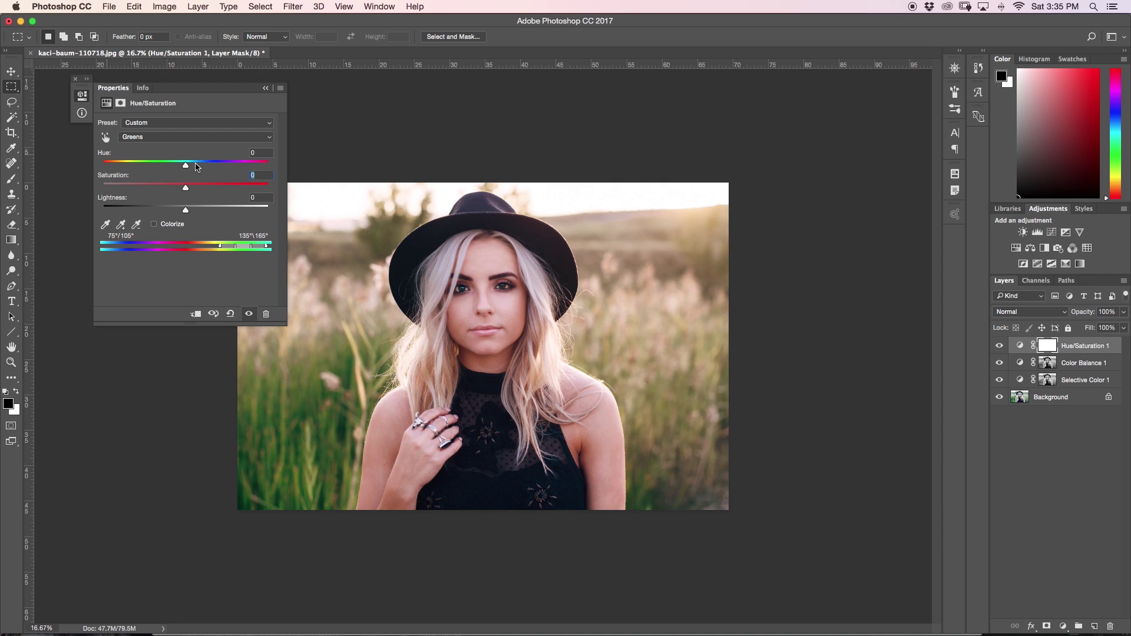
left_click_drag(185, 166, 178, 188)
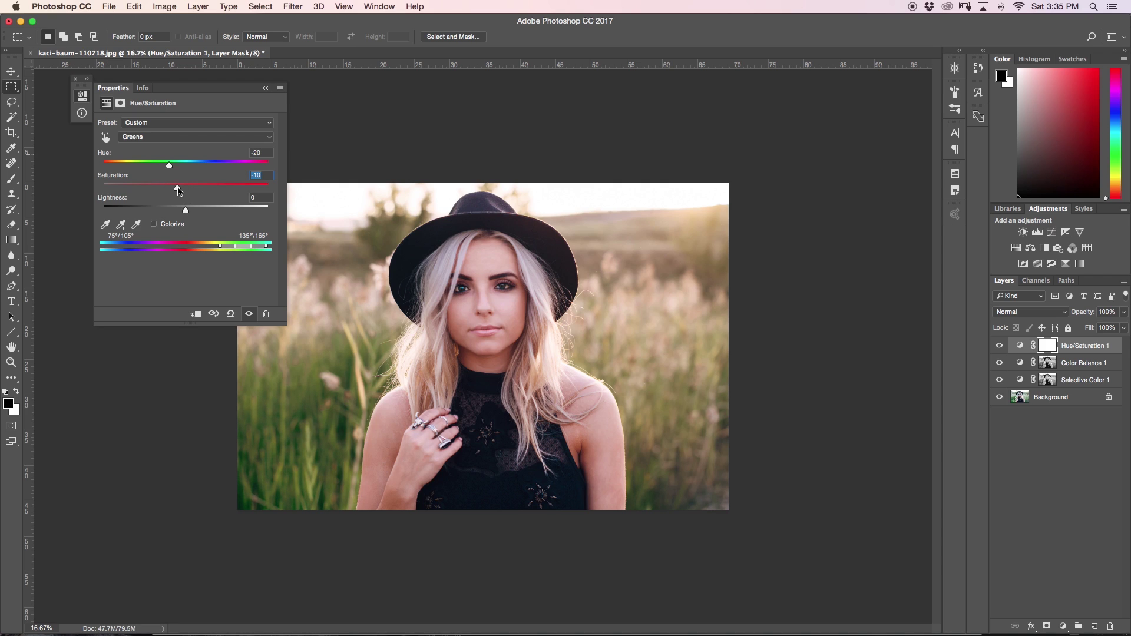
left_click(266, 88)
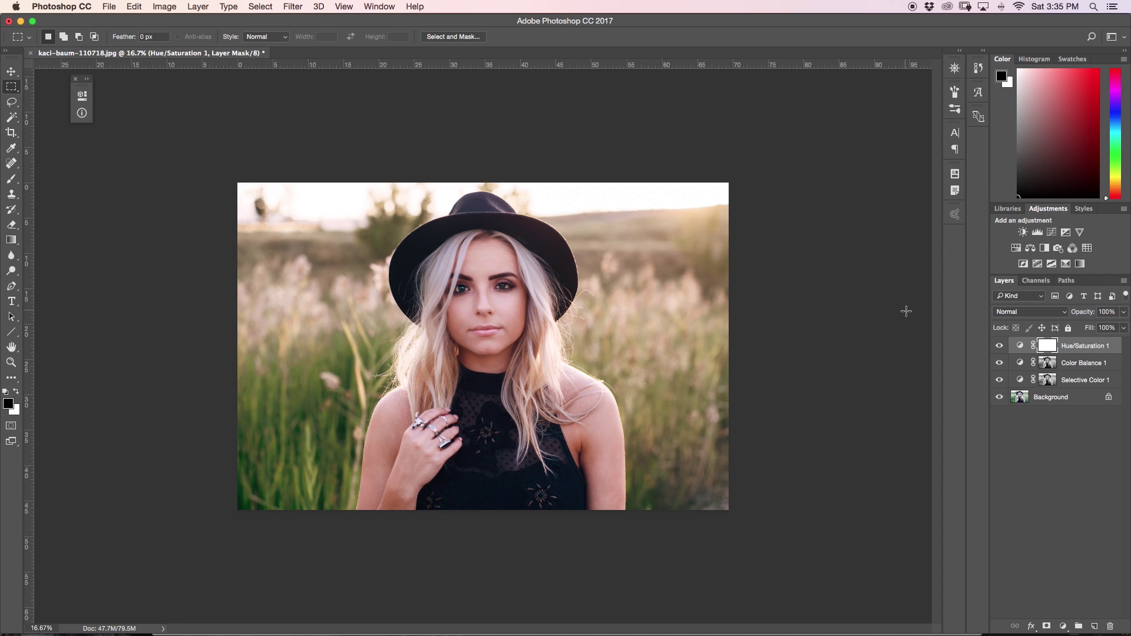
- Compare the portrait with the Hue/Saturation 1 layer hidden and shown
left_click(1000, 347)
left_click(1000, 347)
left_click(1000, 347)
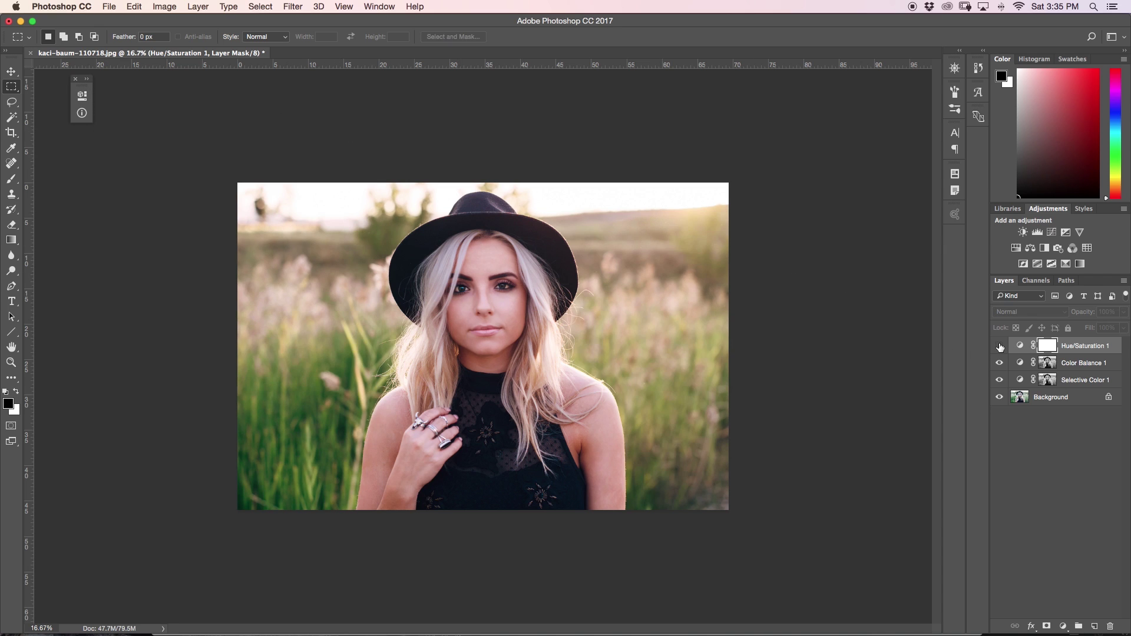
left_click(1000, 347)
left_click(1000, 346)
left_click(999, 346)
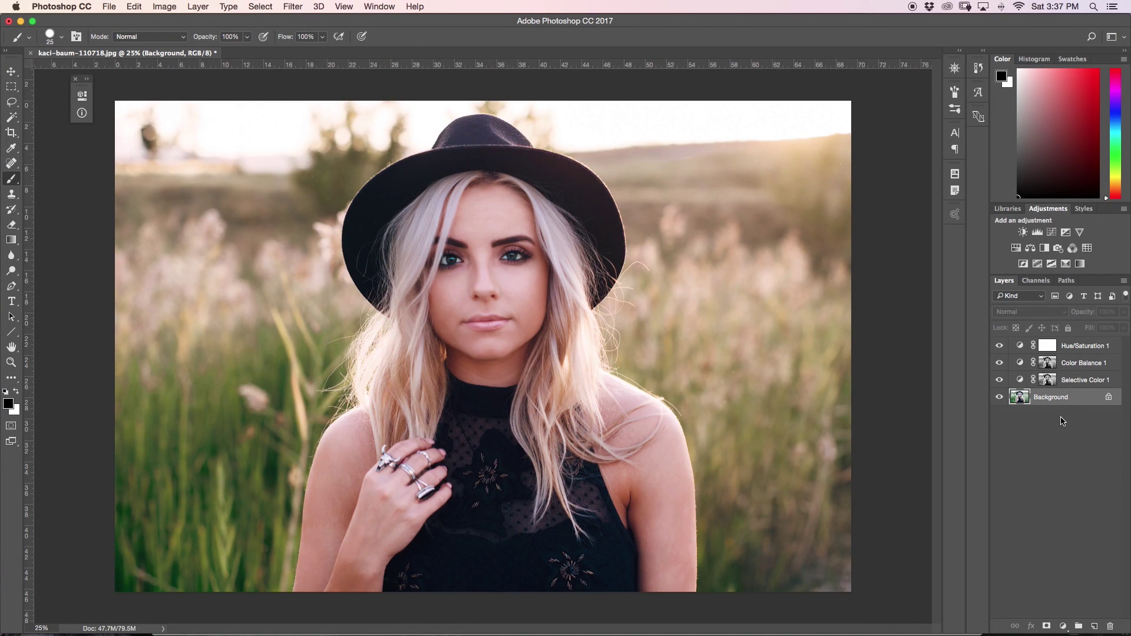
- Group the Selective Color, Color Balance and Hue/Saturation layers, and compare the image with the group hidden and shown
left_click(1066, 383)
left_click(1074, 354, "shift")
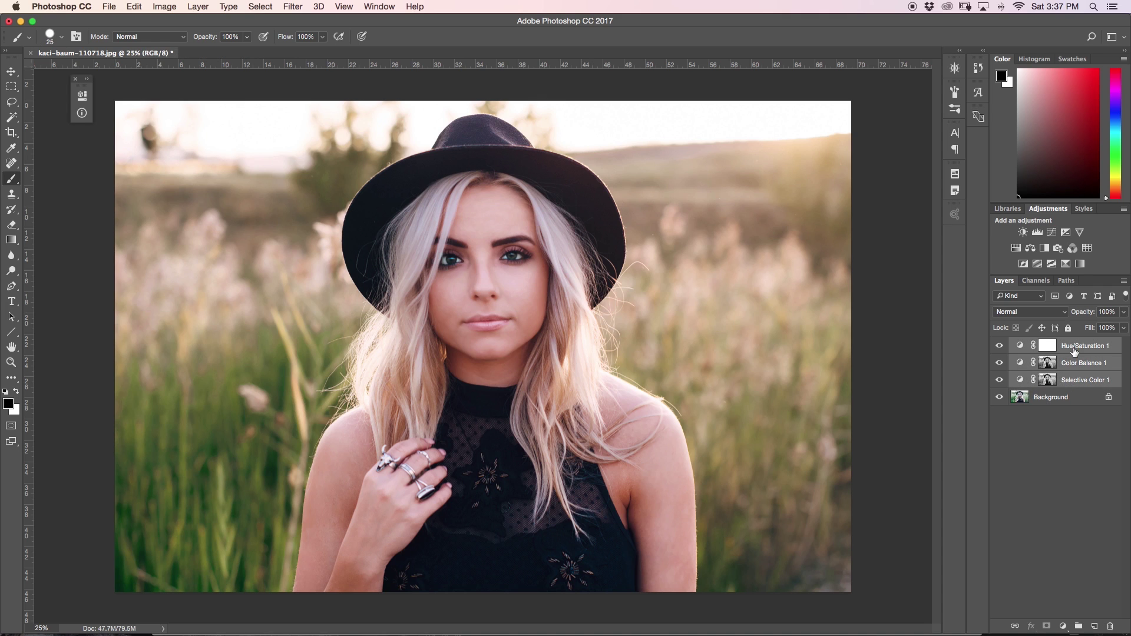
key("super+g")
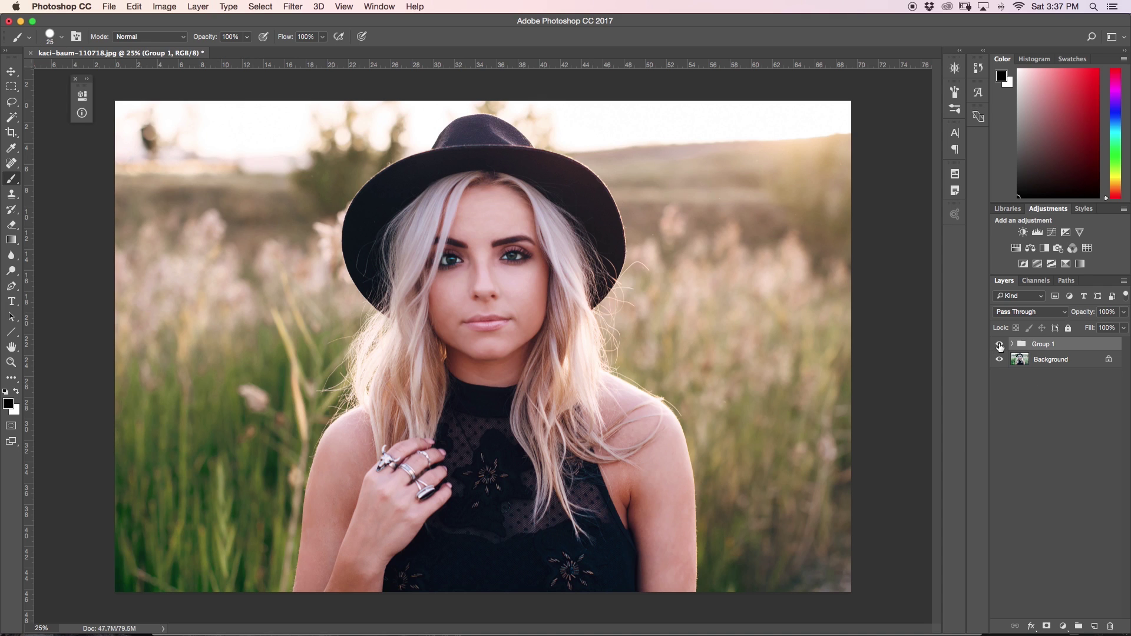
left_click(1000, 344)
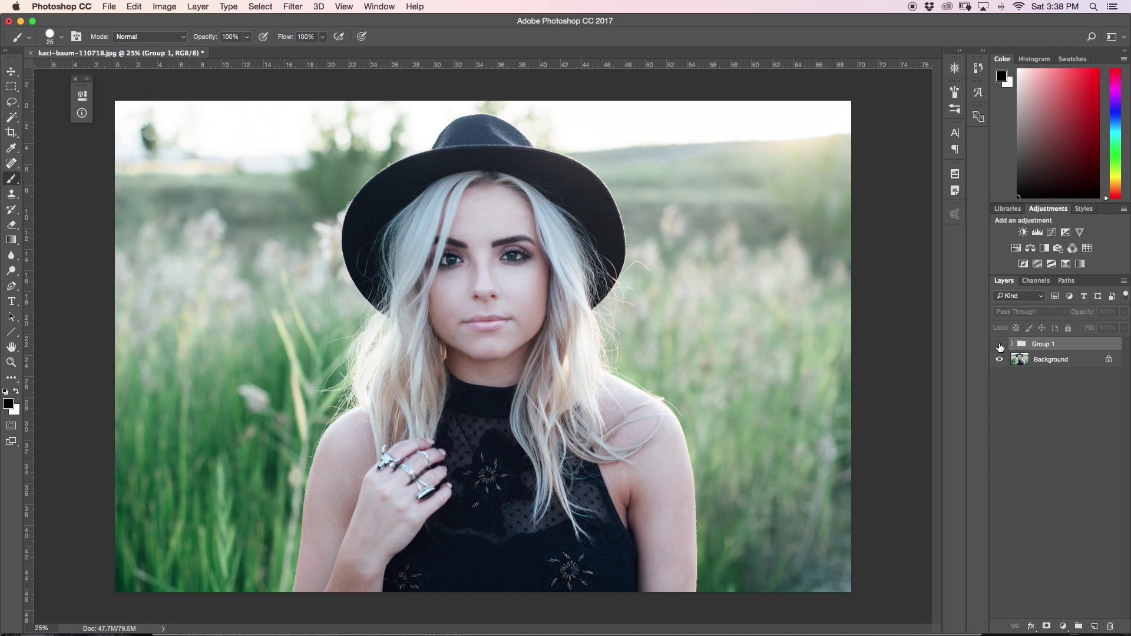
left_click(1000, 345)
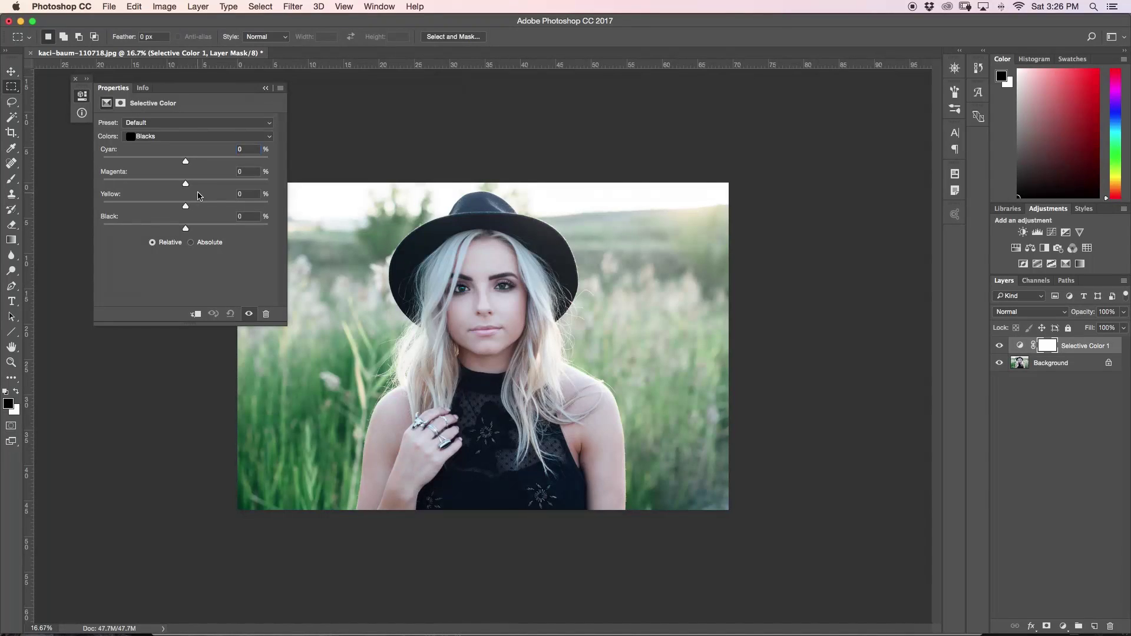
- Try the Selective Color Blacks Yellow at -66%, look at Neutrals, and lower the Yellow in Blacks again
left_click_drag(186, 206, 130, 205)
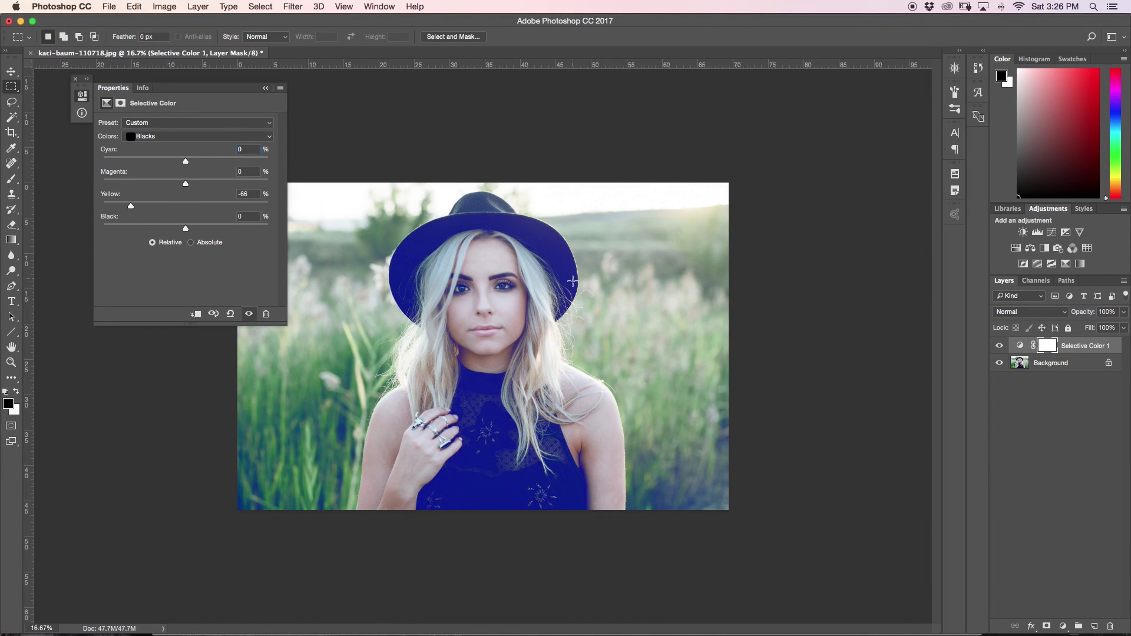
left_click(180, 136)
left_click(153, 128)
left_click(197, 136)
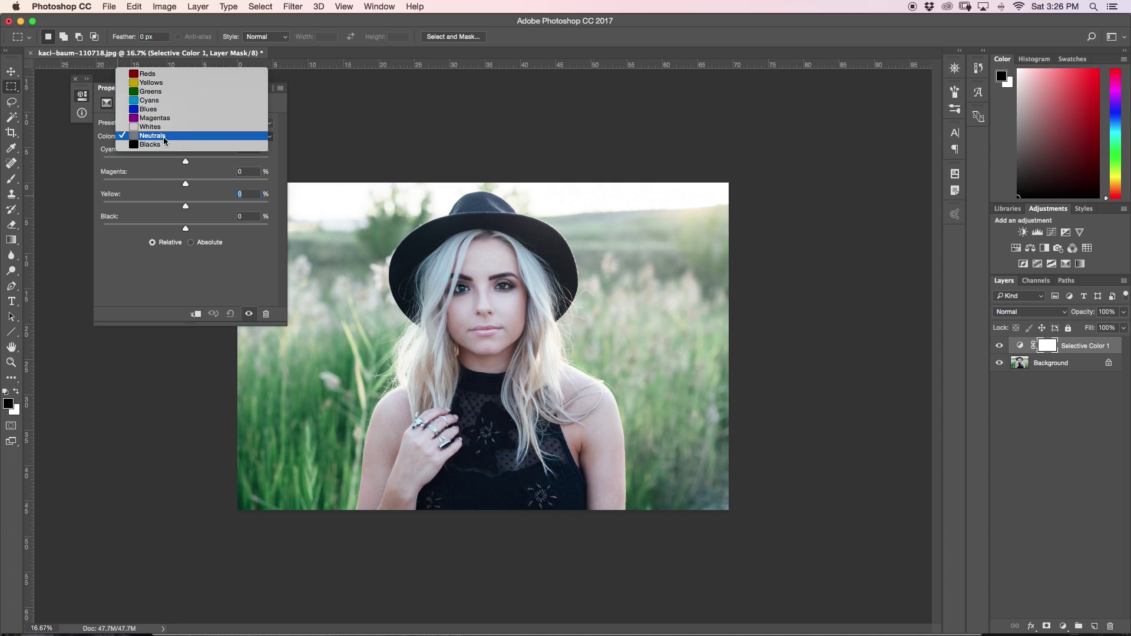
left_click(147, 144)
left_click_drag(185, 205, 159, 206)
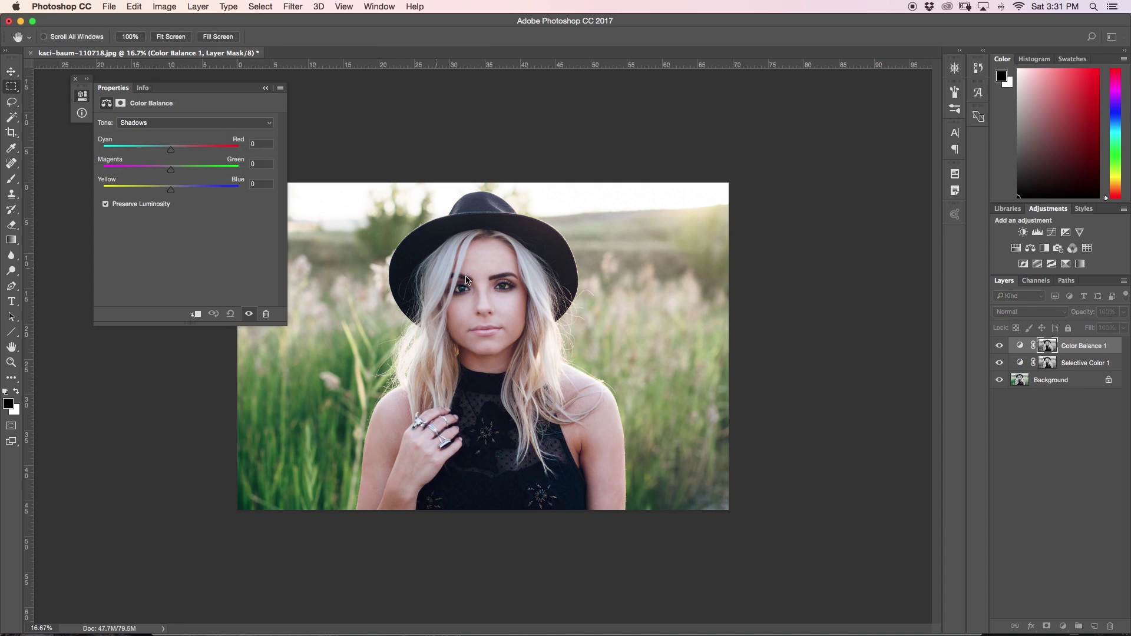
- Set the Color Balance Shadows to Cyan–Red +20, Magenta–Green -16 and Yellow–Blue -19
left_click(144, 123)
left_click(144, 123)
left_click_drag(171, 190, 159, 170)
left_click_drag(171, 149, 187, 150)
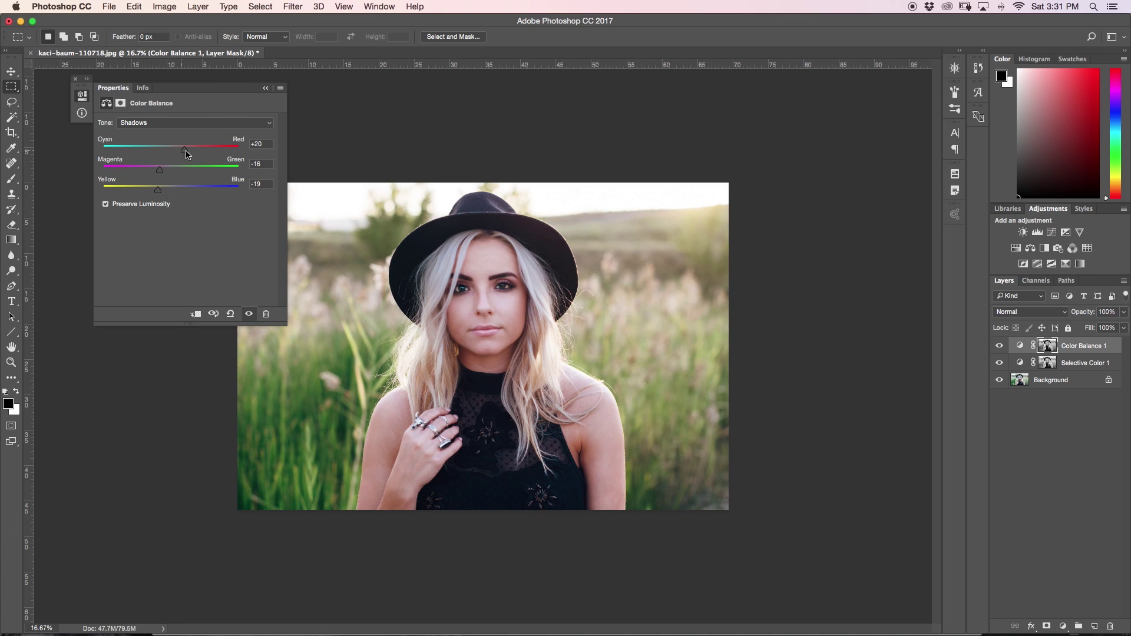
- Adjust the Yellow–Blue balance of the Color Balance Highlights
left_click(172, 123)
left_click(172, 143)
left_click_drag(171, 190, 178, 189)
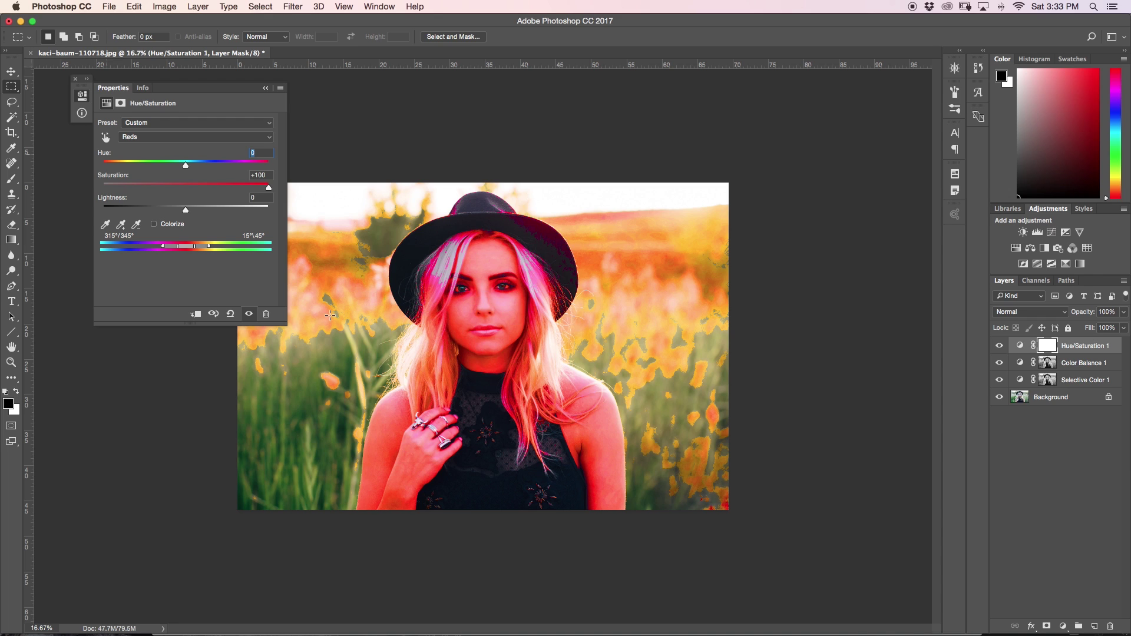
- Move the Hue/Saturation Reds range to 291°/321°–352°\22°, reset its Saturation to 0, and set its Hue to +4
left_click_drag(189, 246, 175, 248)
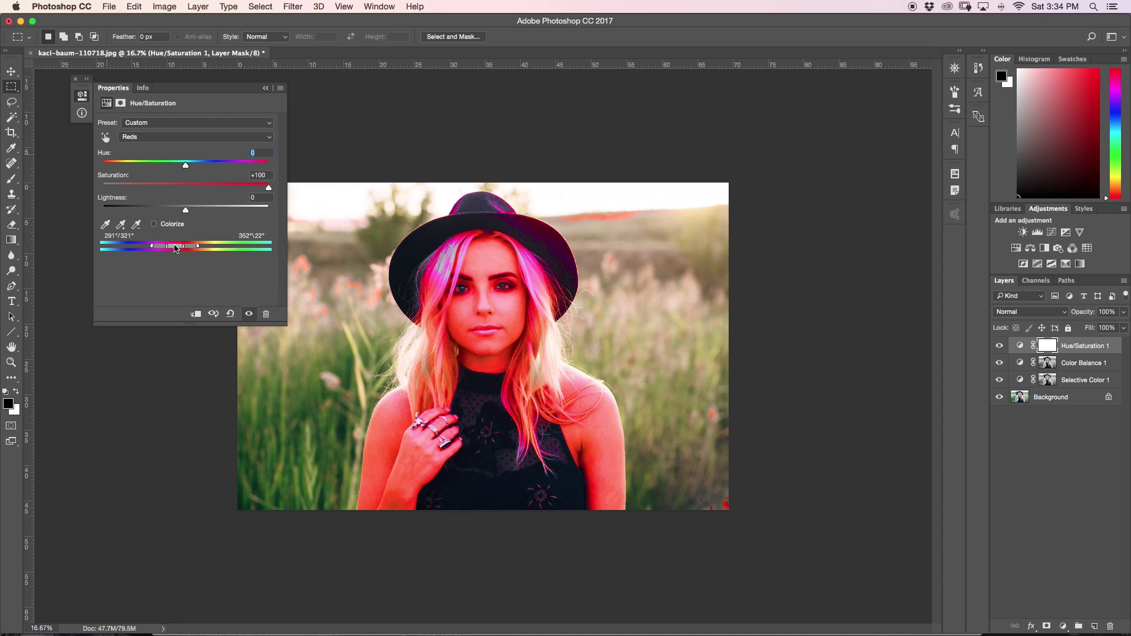
key("Tab")
type("0")
key("Return")
left_click(186, 165)
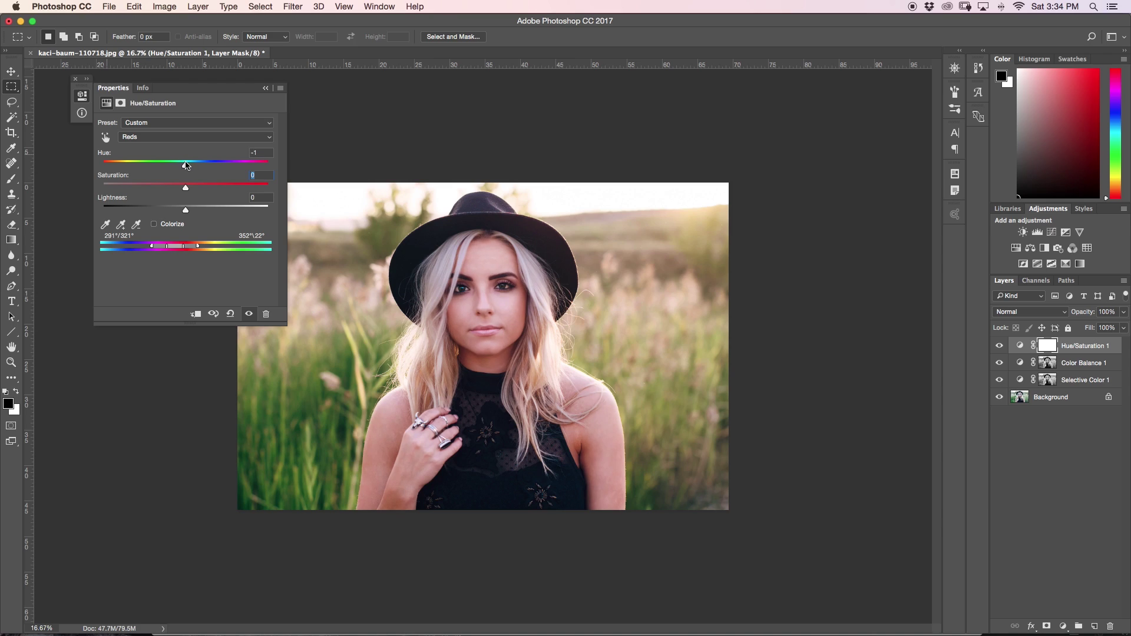
left_click_drag(186, 166, 190, 166)
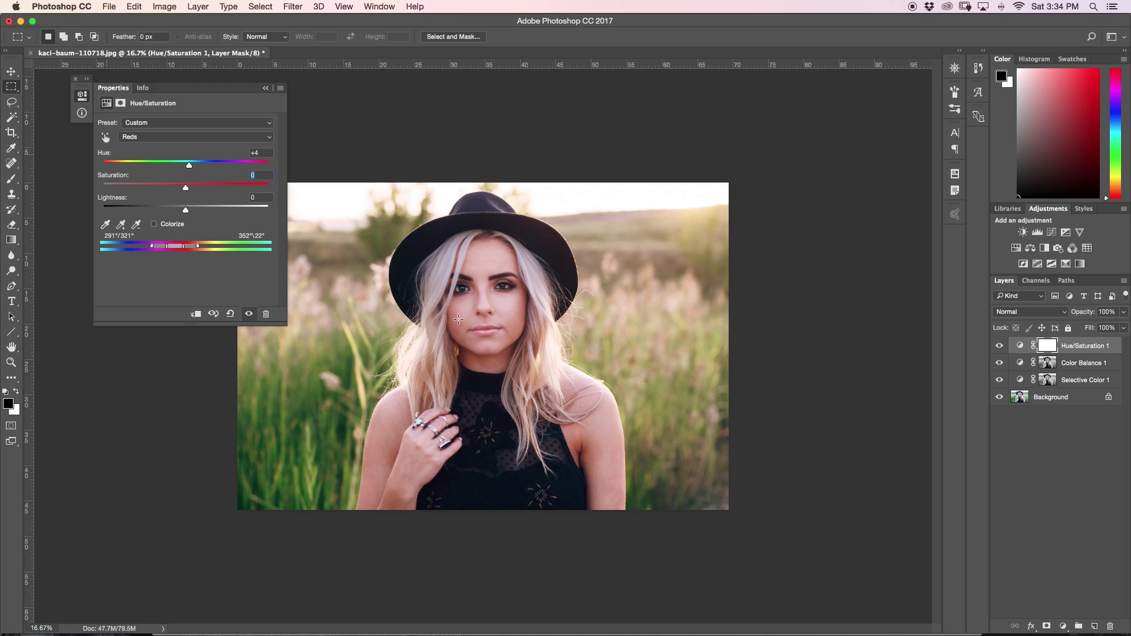